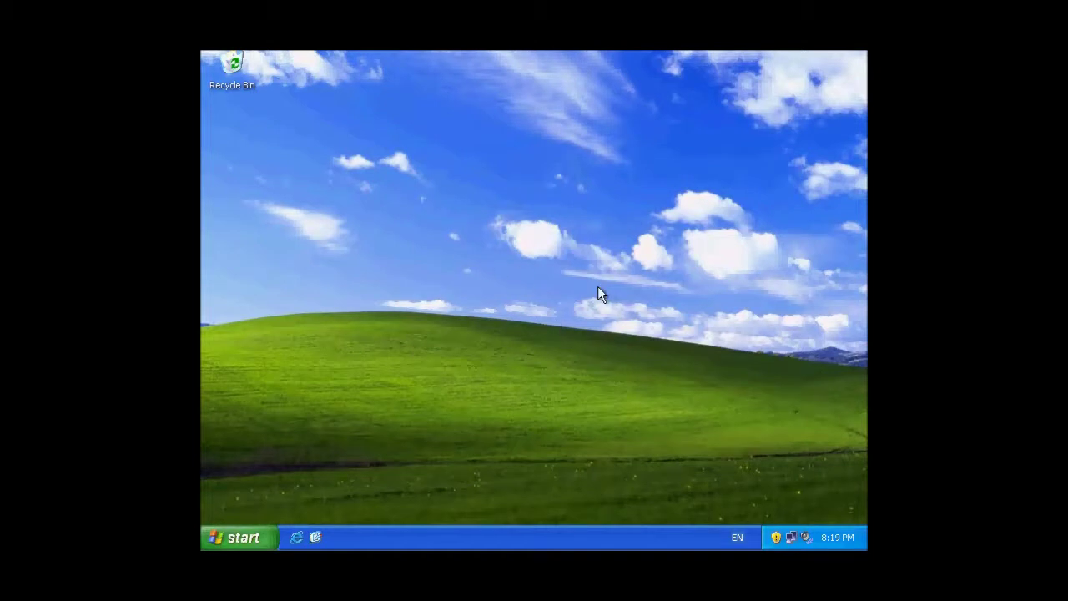
Browse from My Computer to the C:\WINDOWS\system32 folder.
left_click(259, 540)
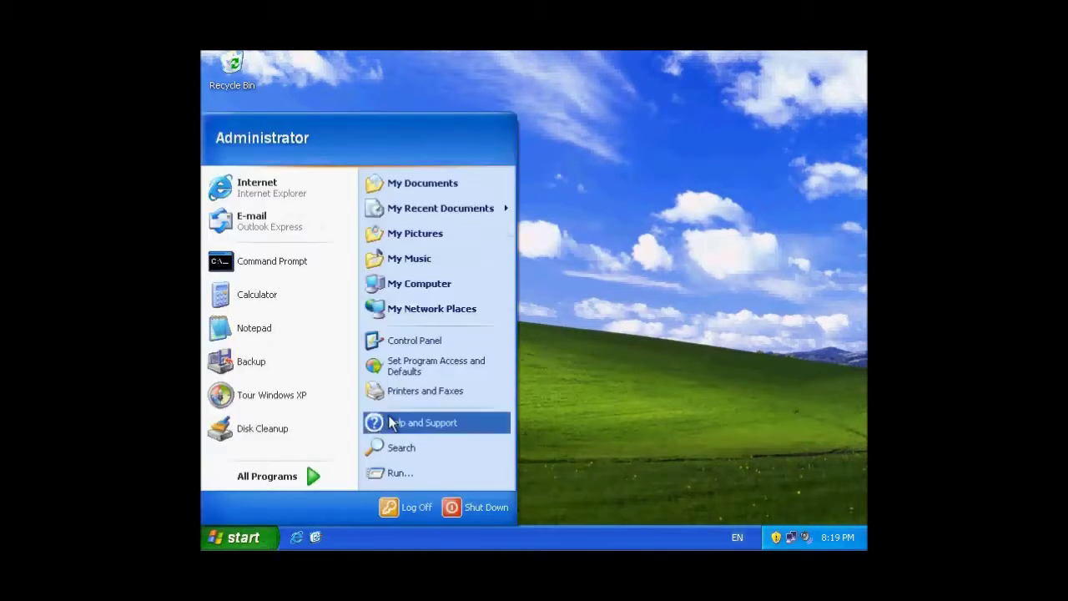
left_click(464, 284)
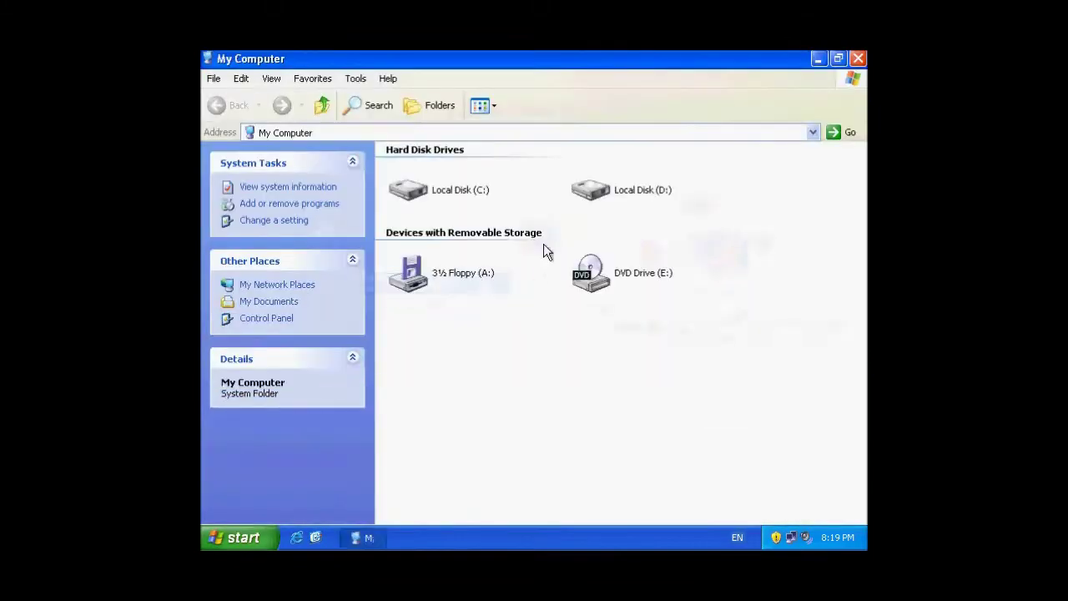
double_click(464, 193)
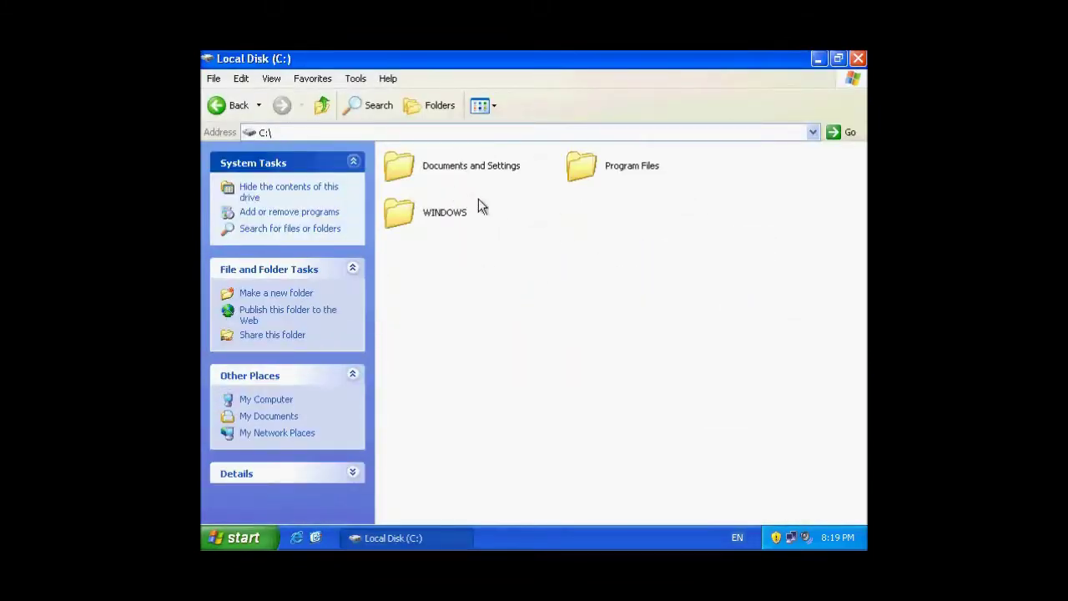
double_click(444, 213)
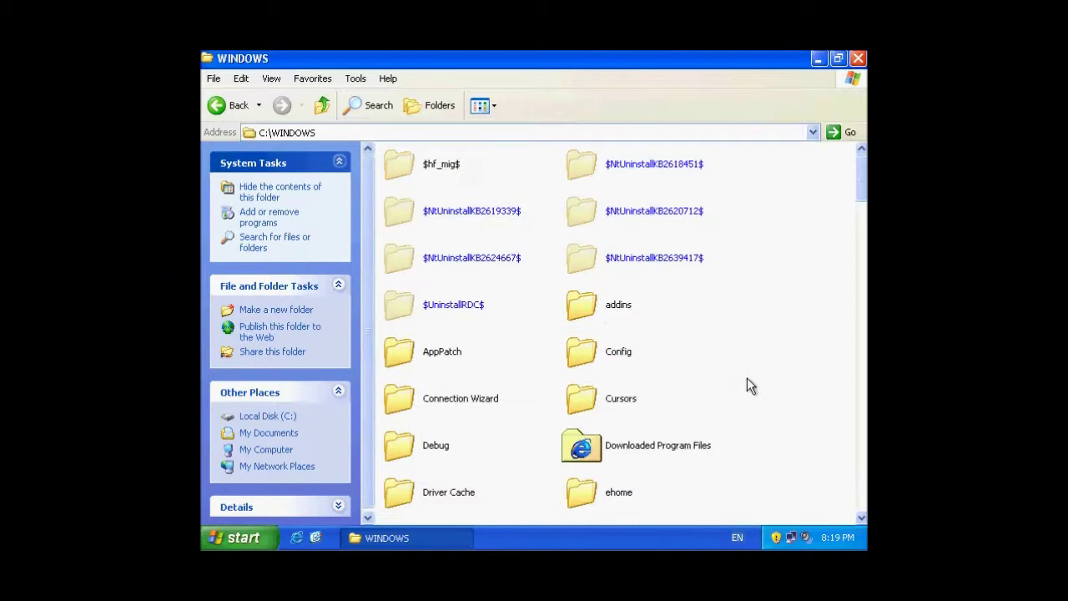
type("system")
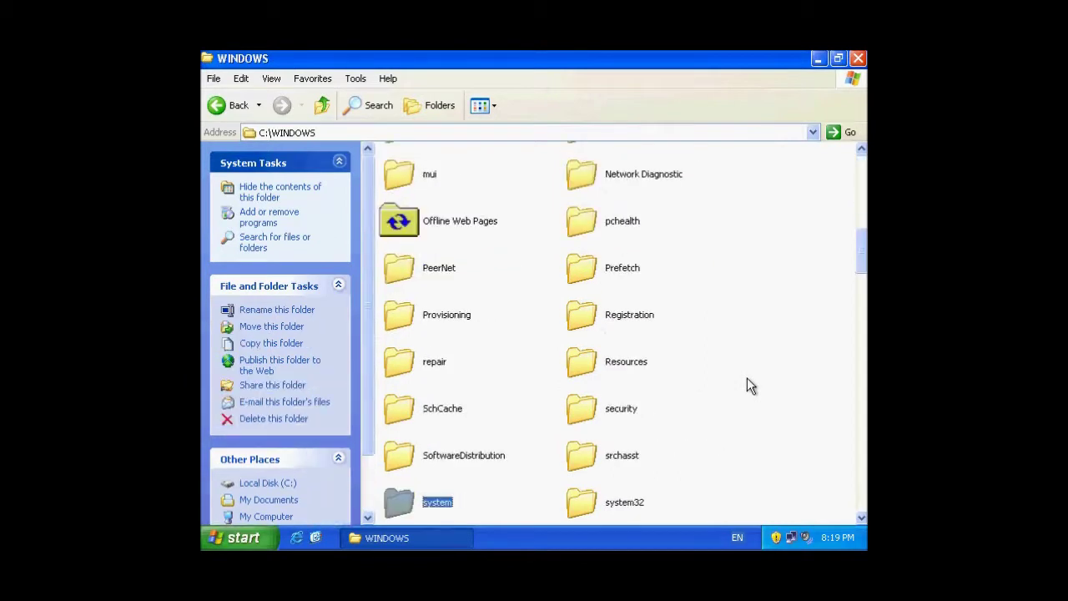
type("32")
key("Return")
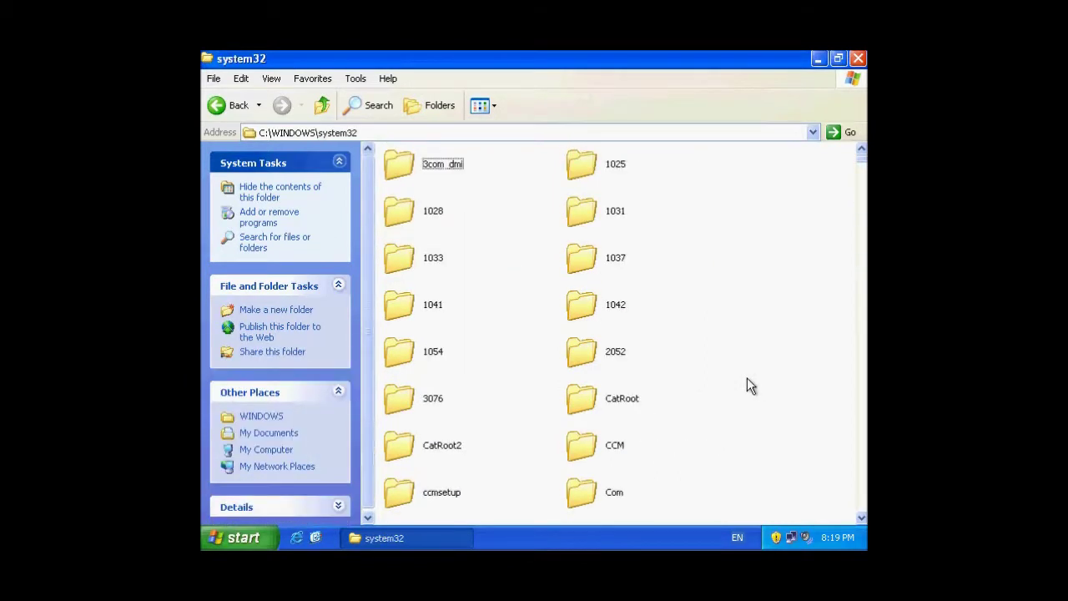
Select calc.exe and send a shortcut to it to the Desktop.
type("calc")
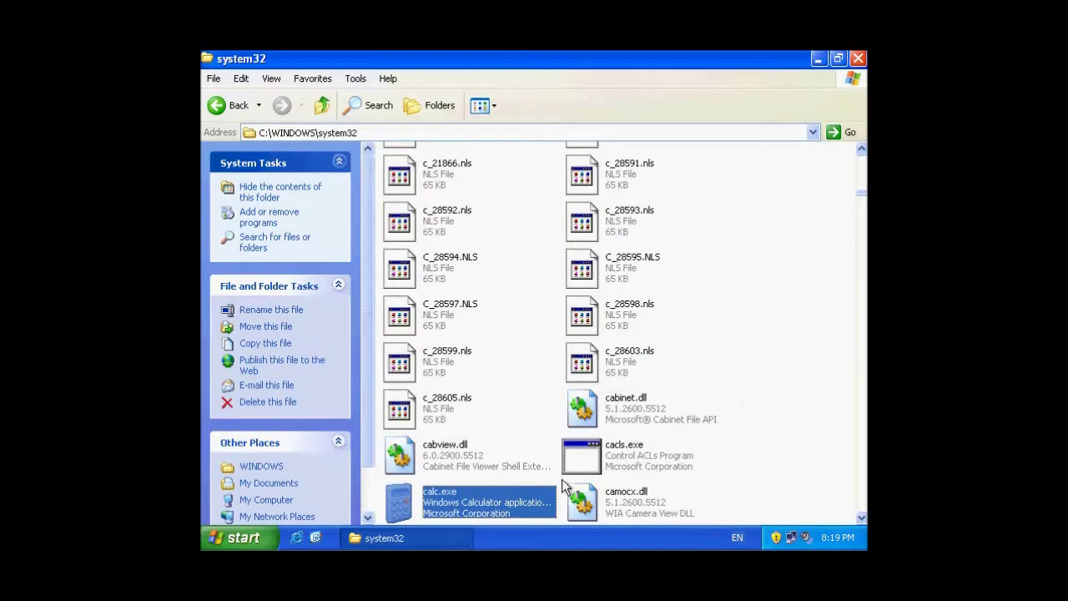
right_click(450, 502)
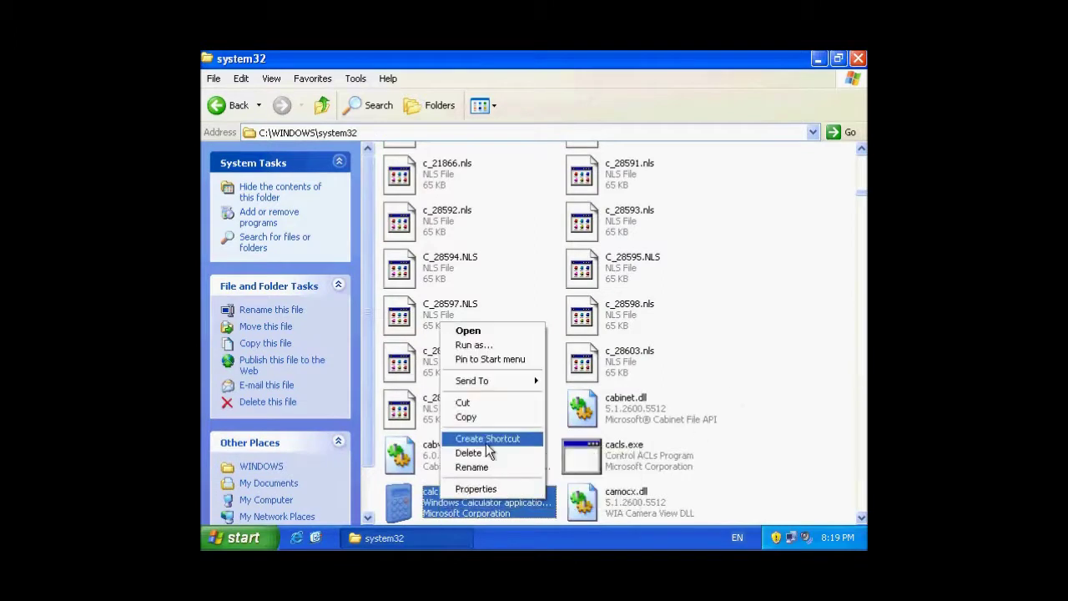
mouse_move(510, 379)
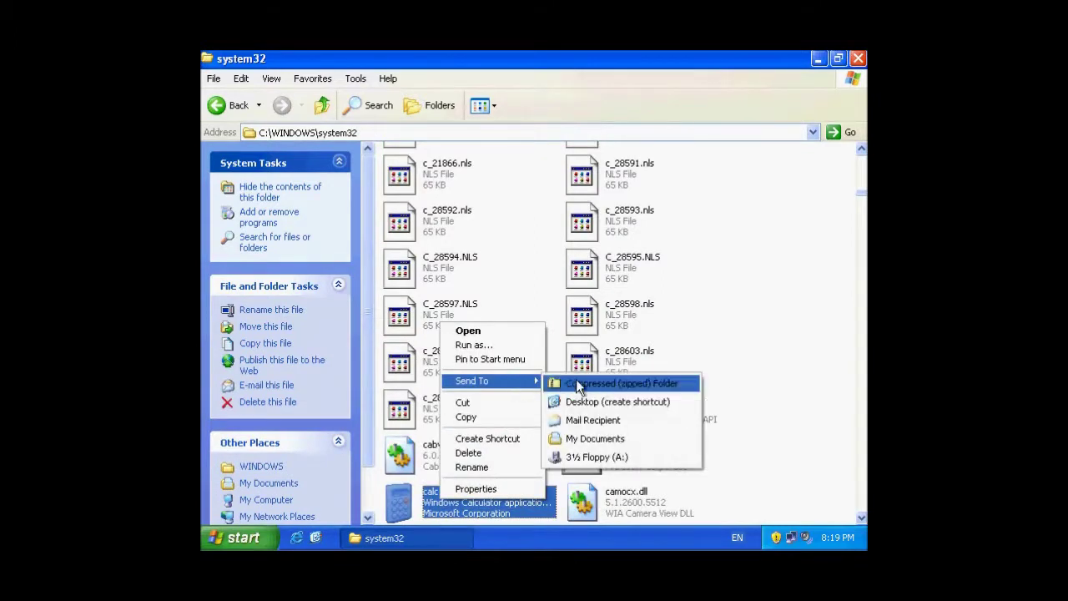
left_click(617, 401)
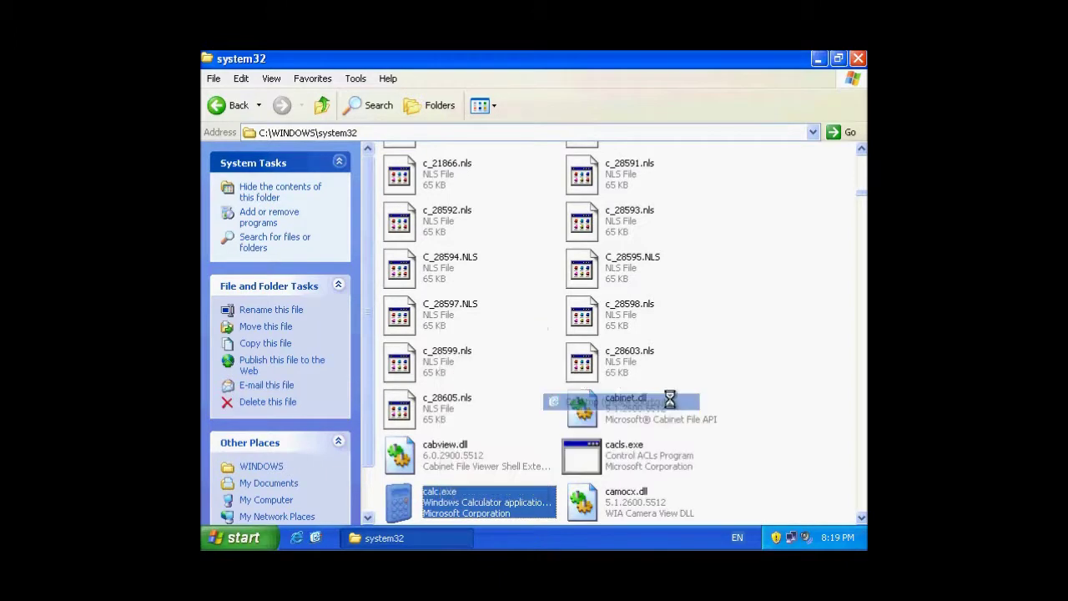
Close the system32 window and bring up the Run dialog from Start.
left_click(856, 61)
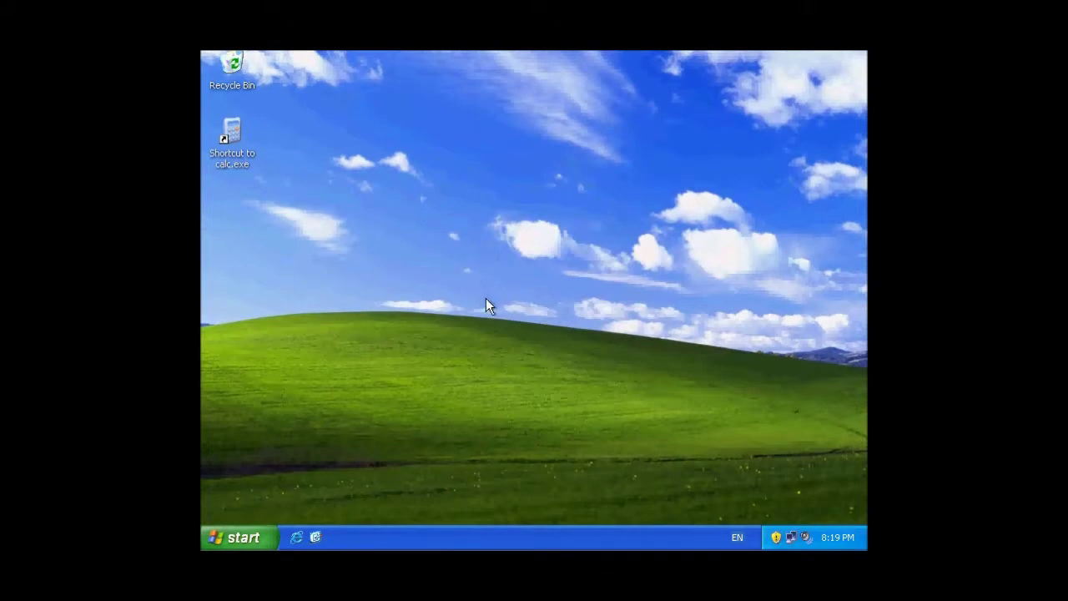
left_click(239, 543)
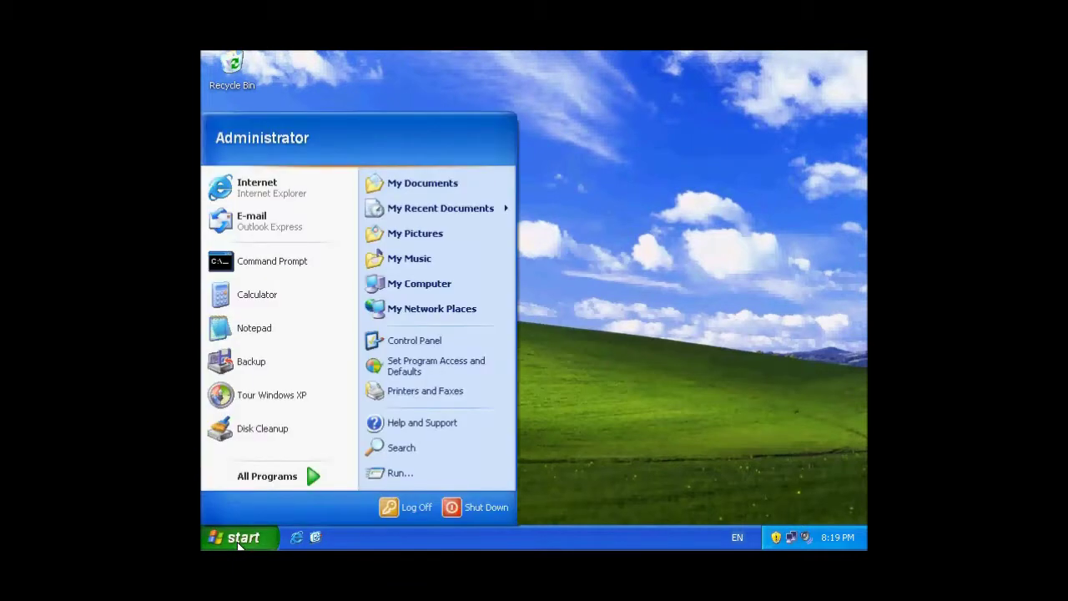
left_click(401, 476)
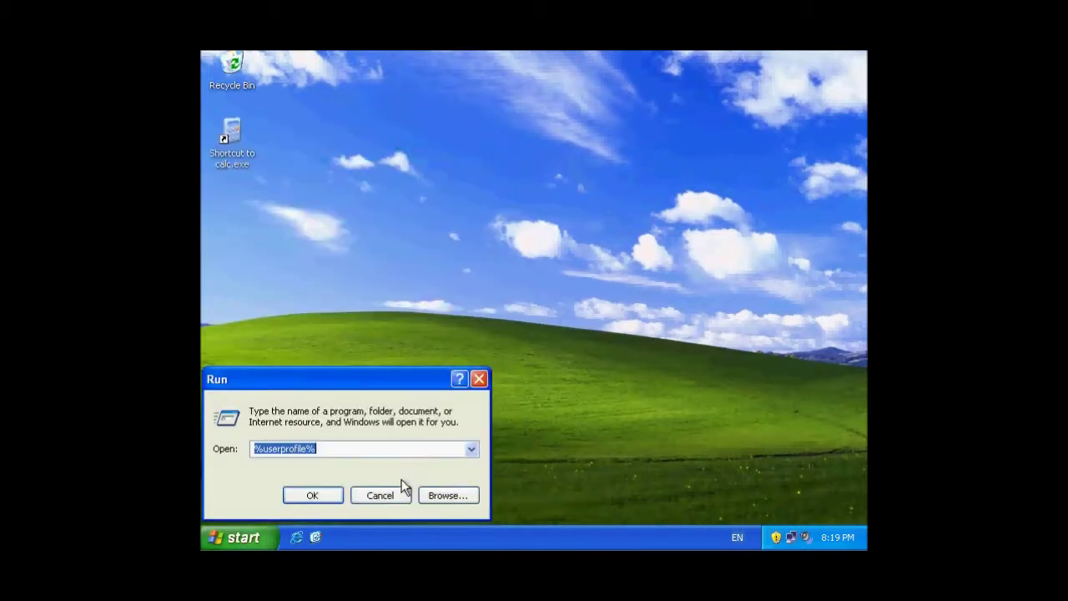
Complete the path %userprofile%\Start Menu\Programs\Startup in Run using autocomplete suggestions.
left_click(329, 449)
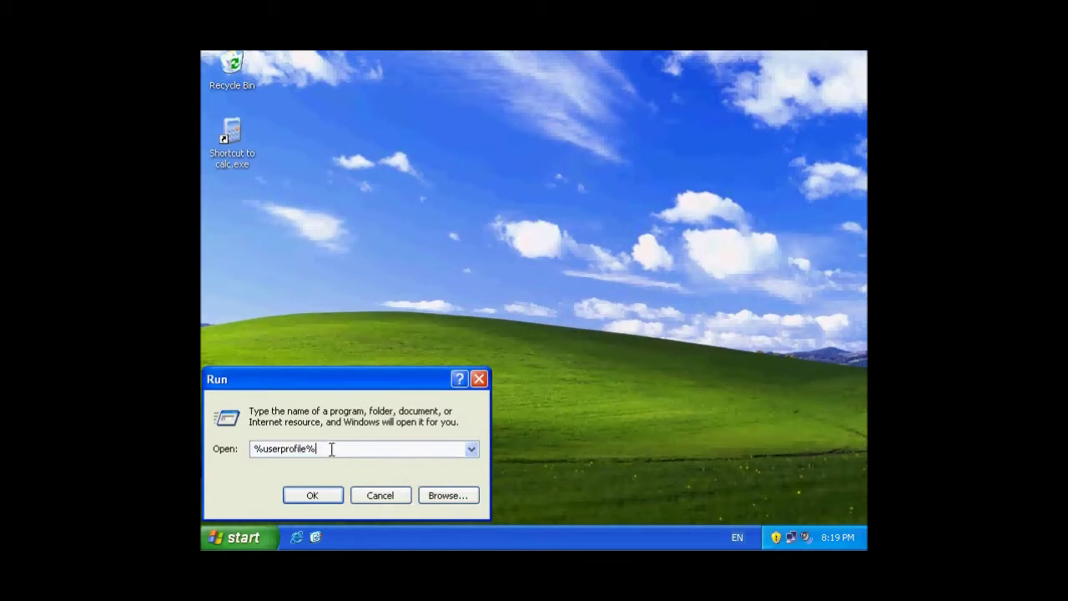
type("\\st")
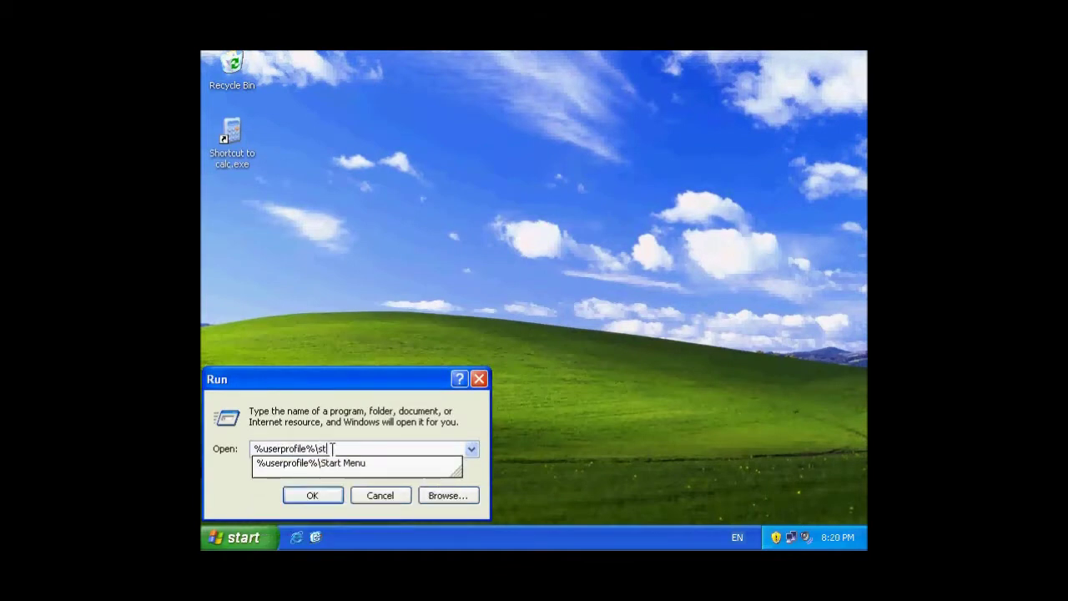
key("Down")
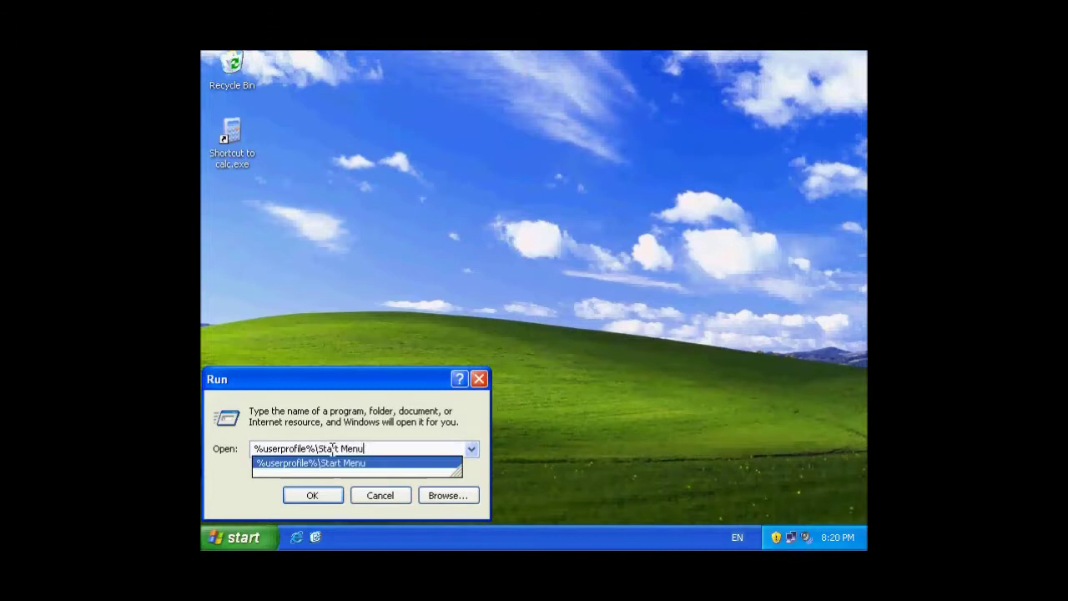
type("\\")
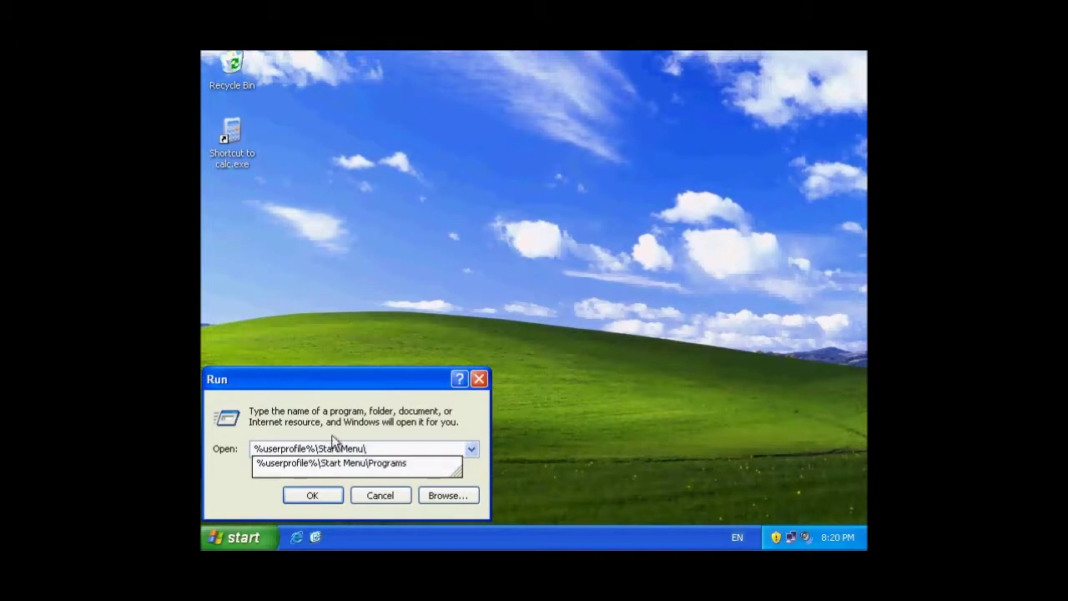
key("Down")
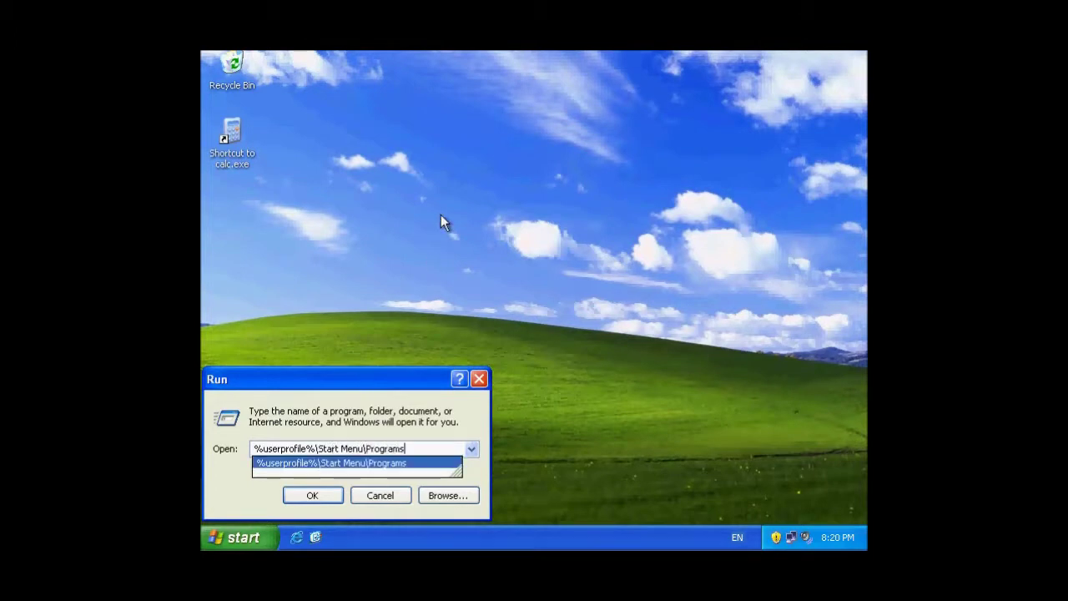
type("\\")
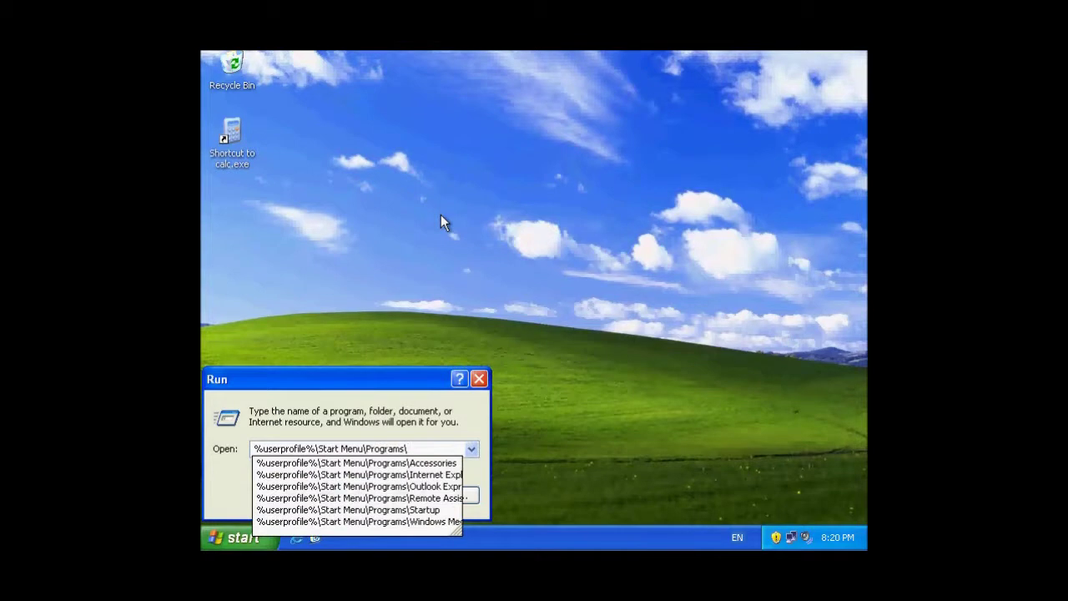
type("star")
key("Down")
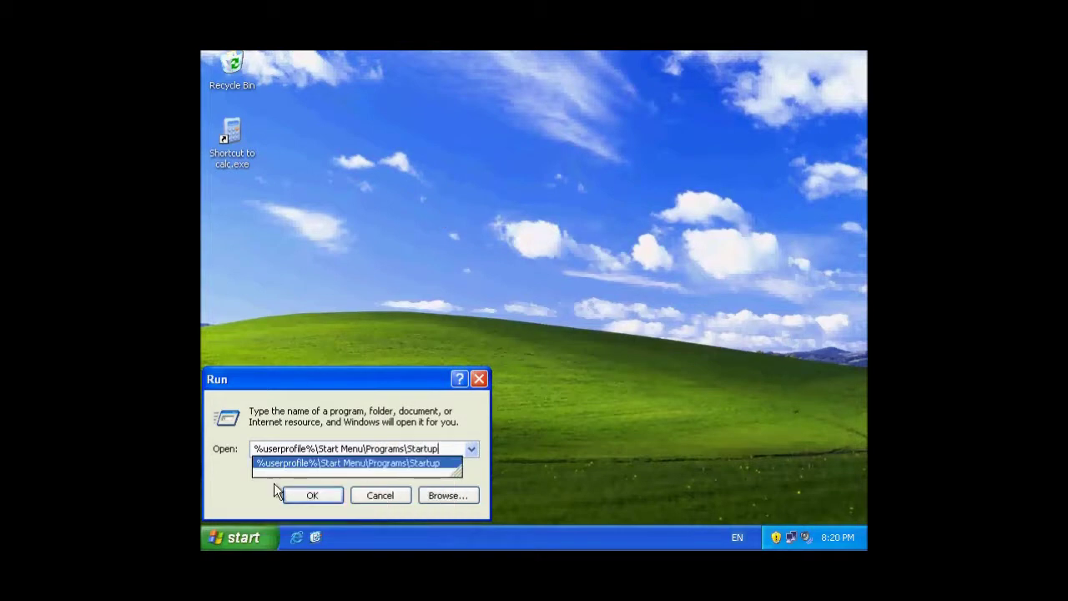
Open the user's Startup folder, drag the calc.exe shortcut into it from the desktop, then close it.
left_click(307, 499)
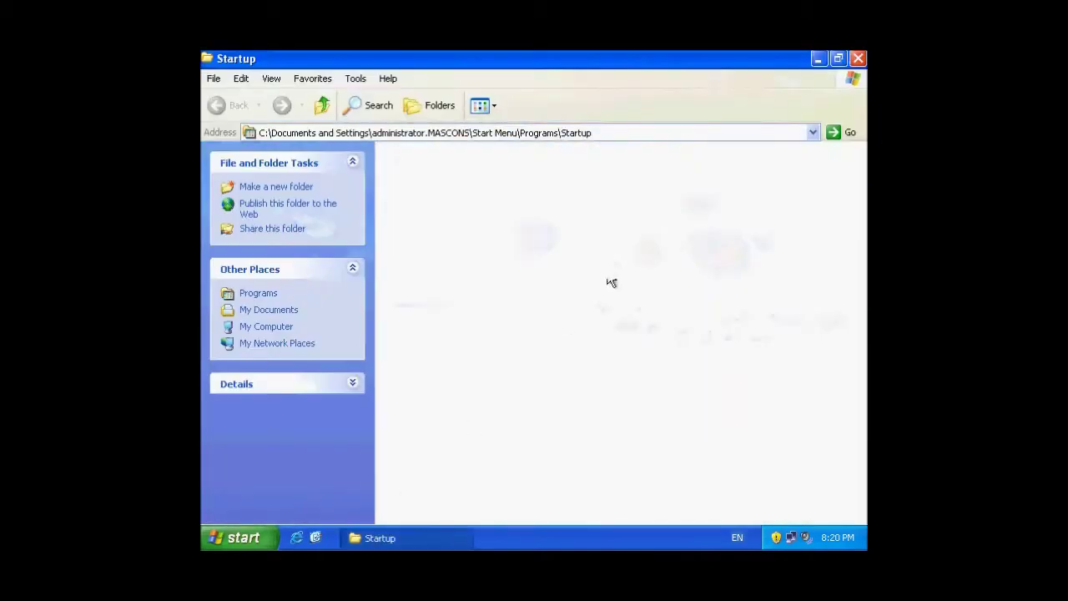
left_click(838, 58)
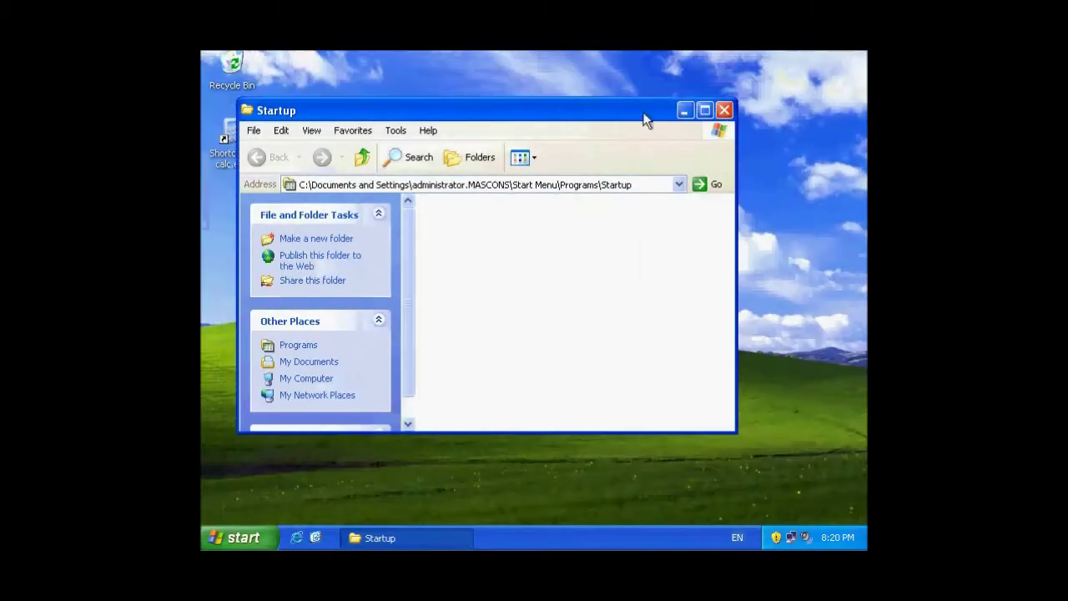
left_click_drag(502, 112, 563, 115)
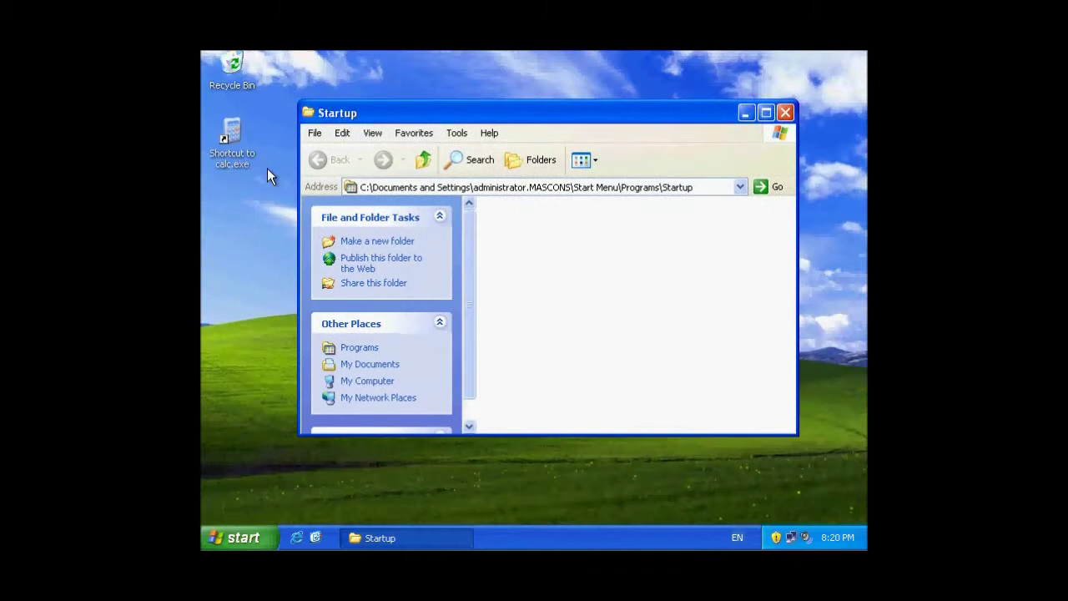
left_click_drag(237, 158, 544, 265)
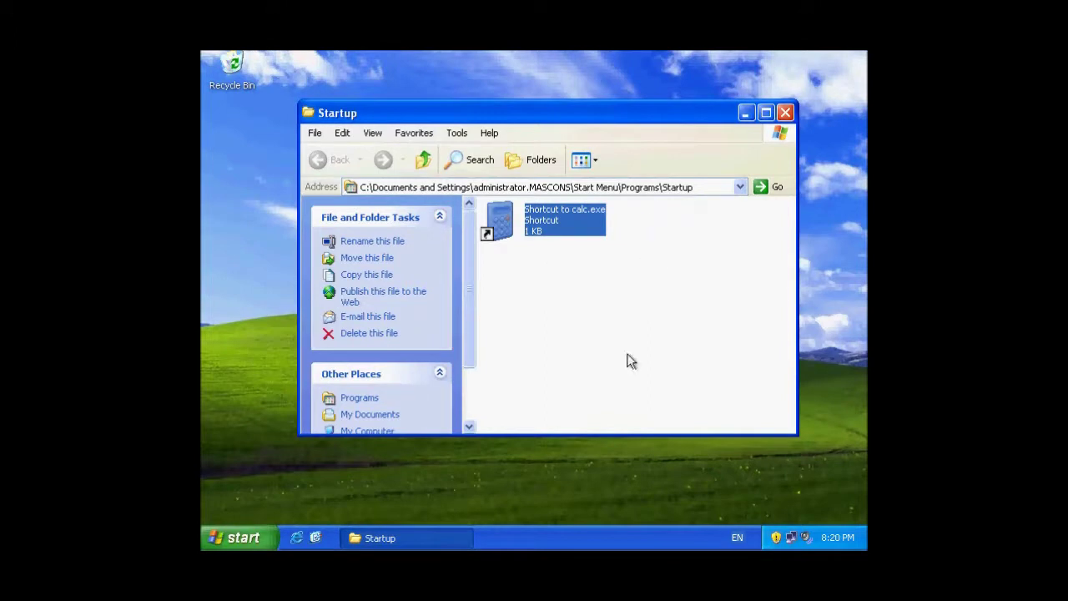
left_click(785, 113)
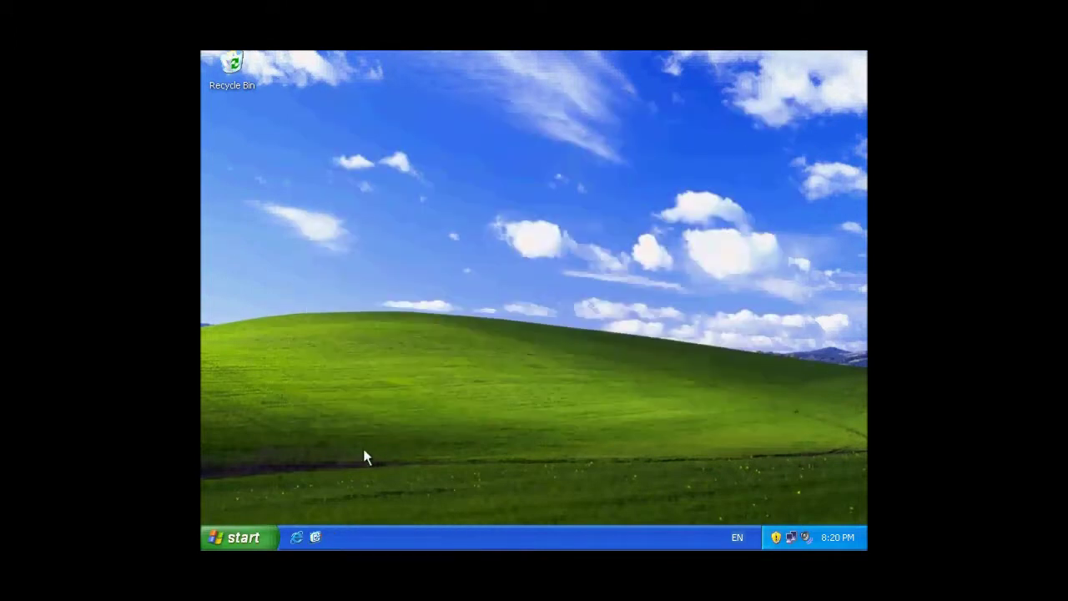
Log off, then log back on as administrator with the account password.
left_click(244, 536)
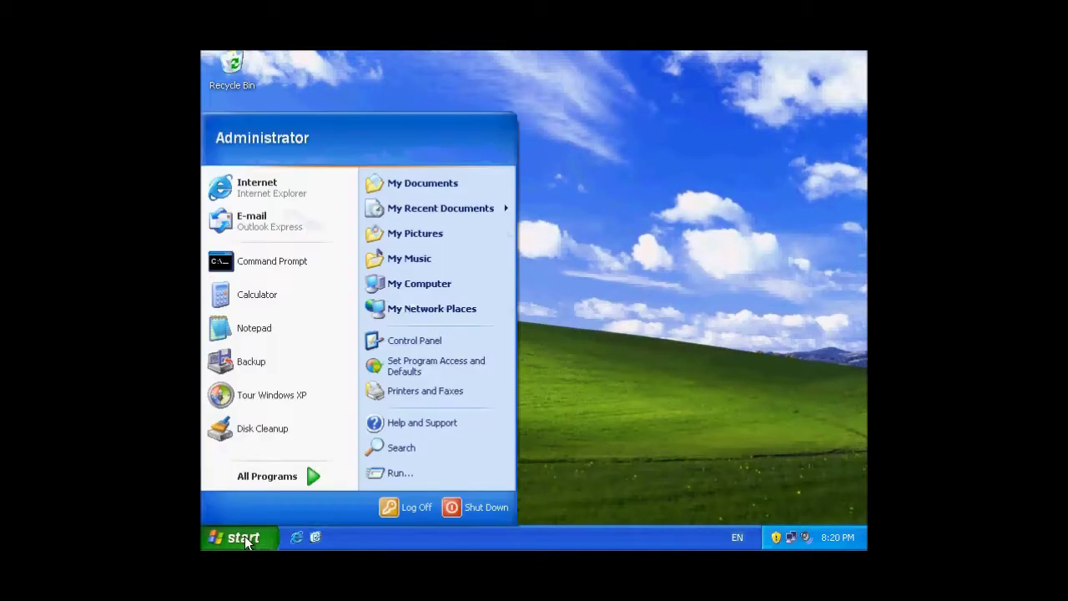
left_click(409, 508)
left_click(513, 320)
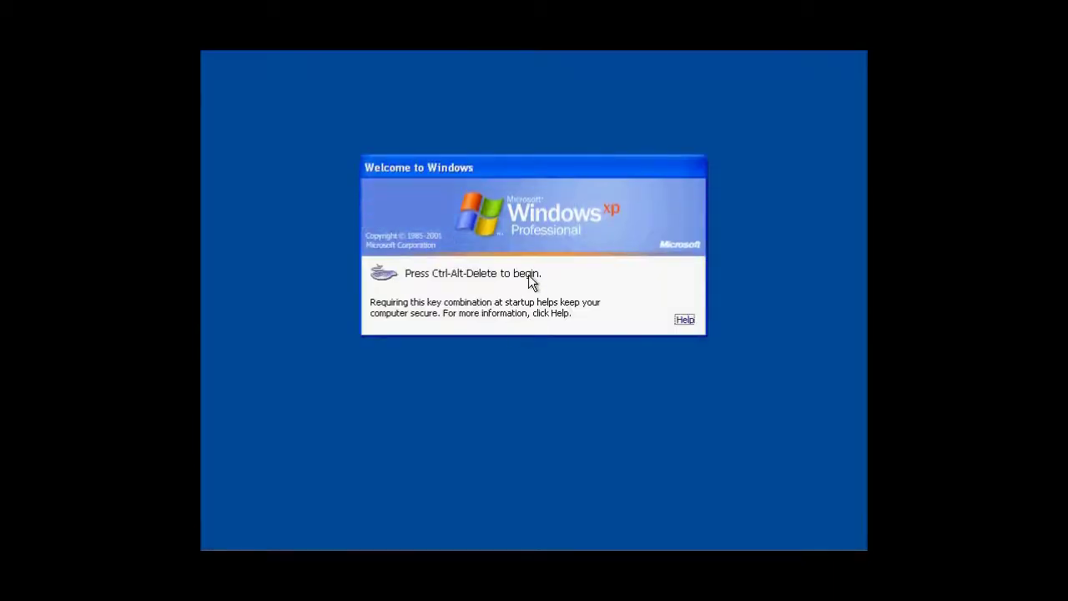
key("ctrl+alt+Delete")
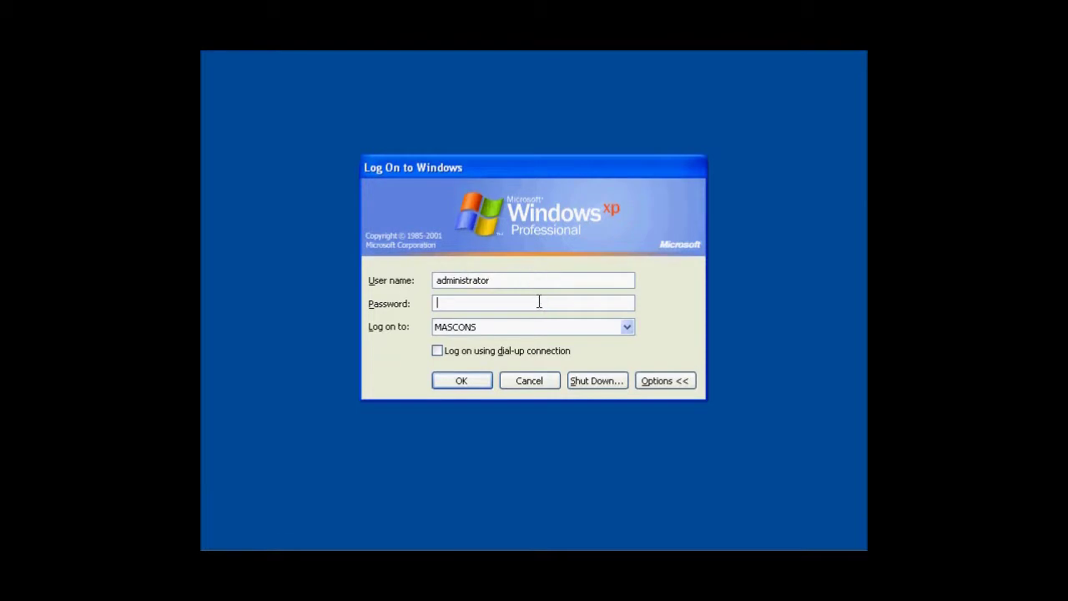
type("**********")
left_click(460, 382)
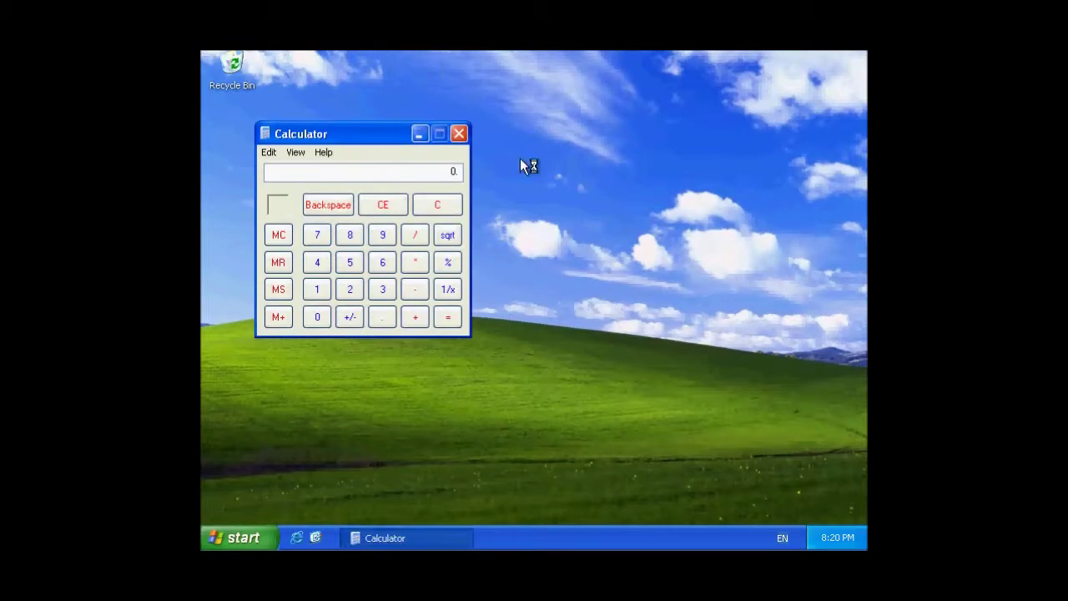
Drag the auto-launched Calculator window to the centre of the desktop.
left_click_drag(363, 140, 529, 199)
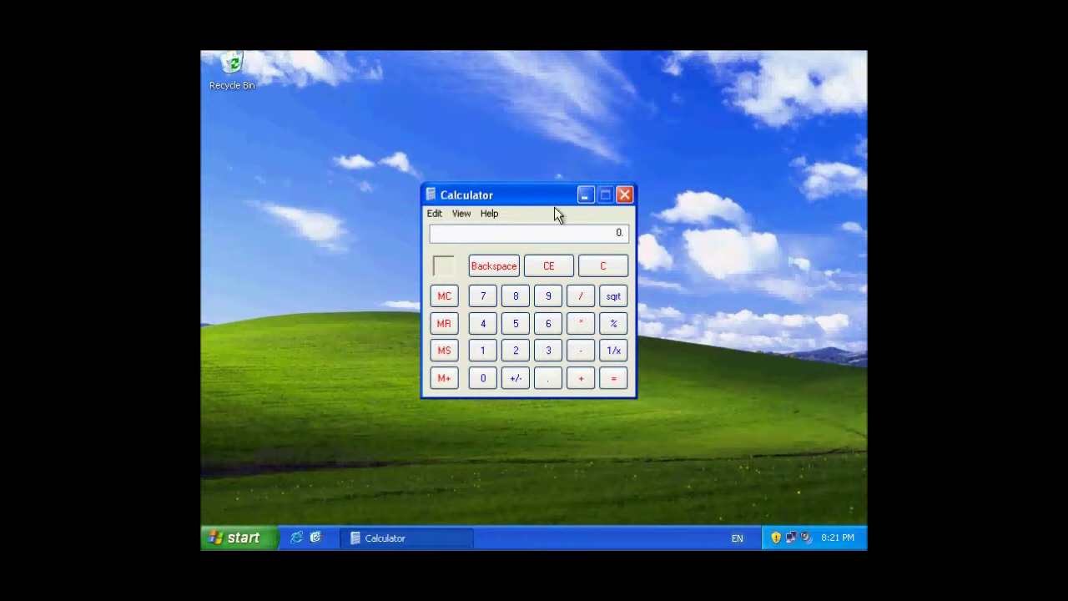
Close Calculator and log off the administrator.
left_click(624, 196)
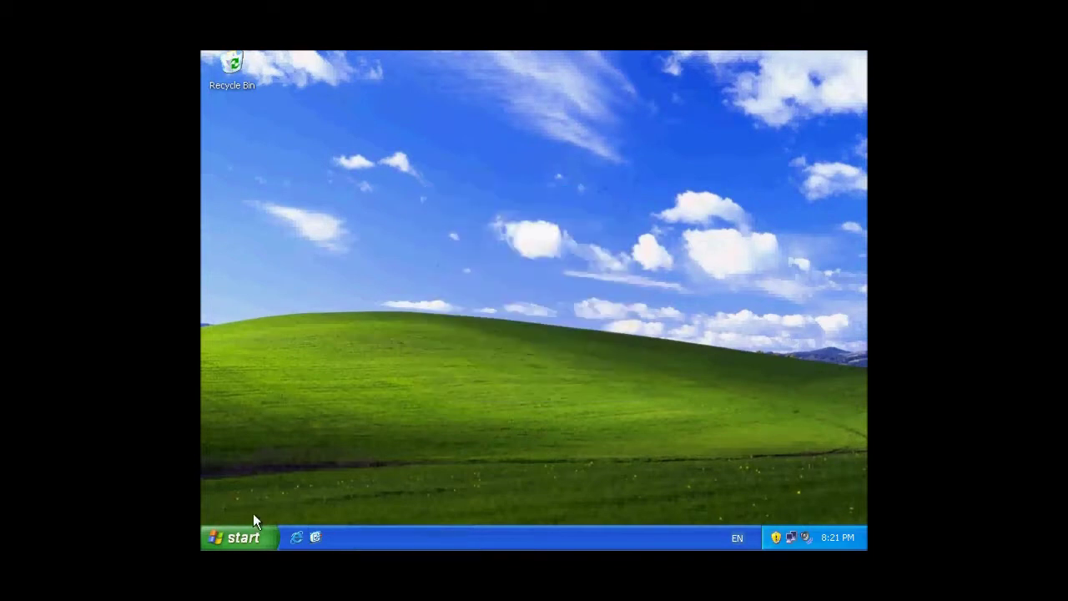
left_click(249, 534)
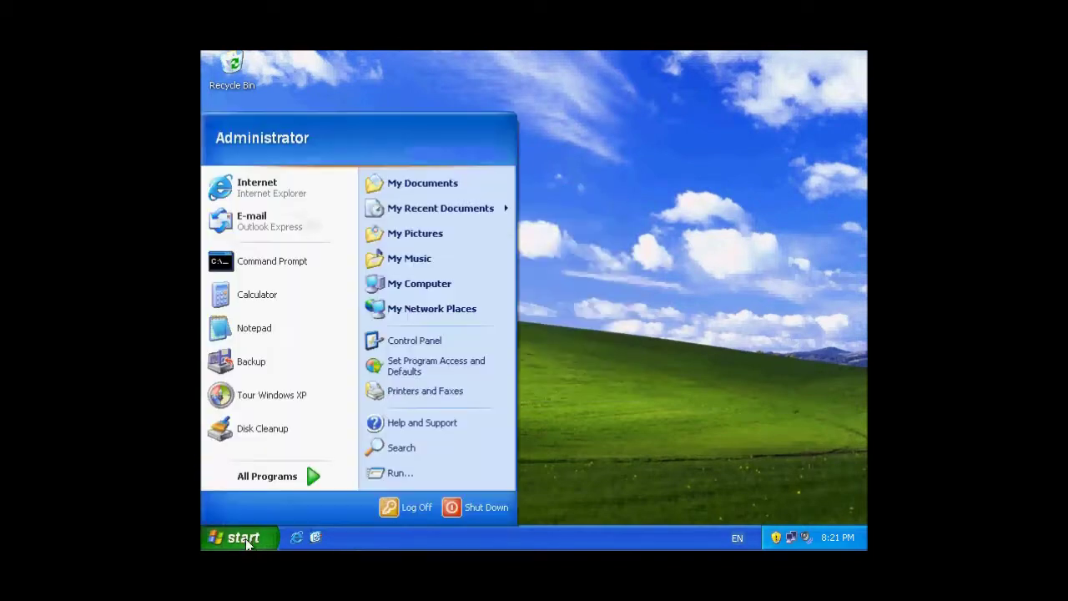
left_click(420, 509)
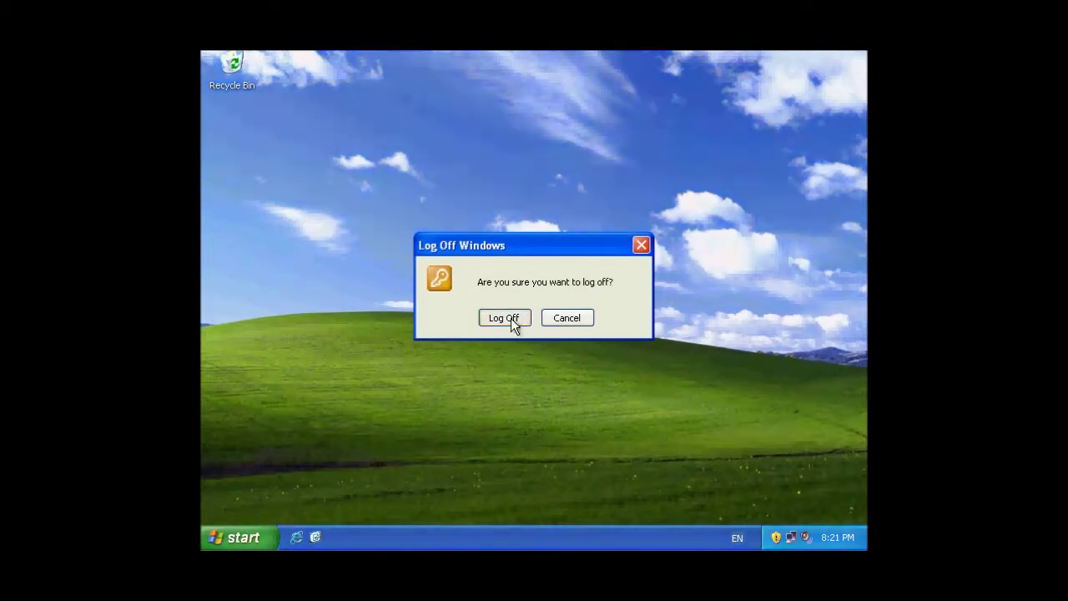
left_click(504, 318)
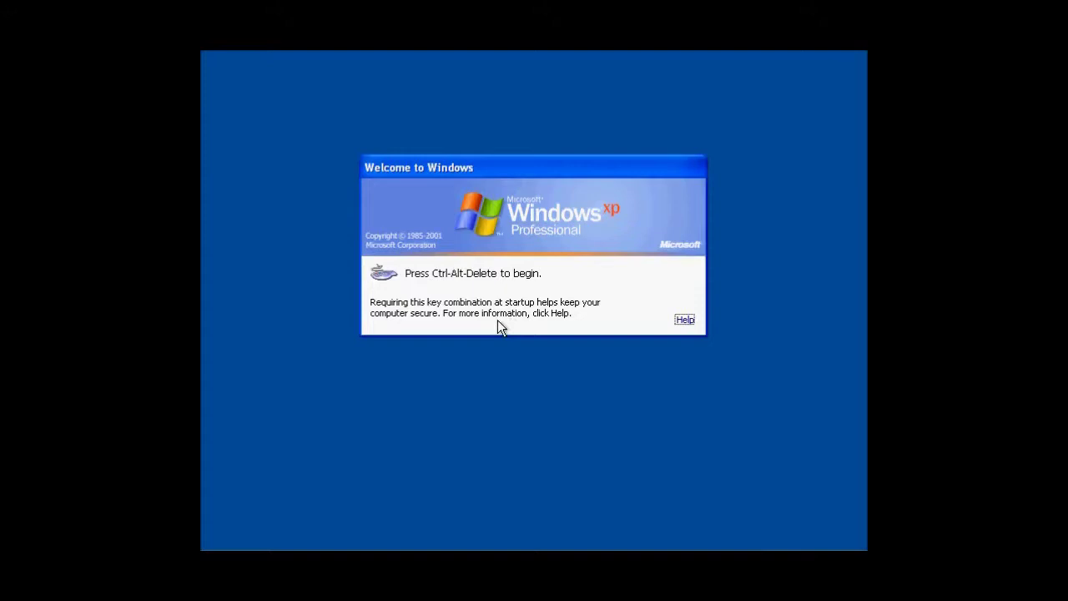
Log on with the other user's account name and password.
key("ctrl+alt+Delete")
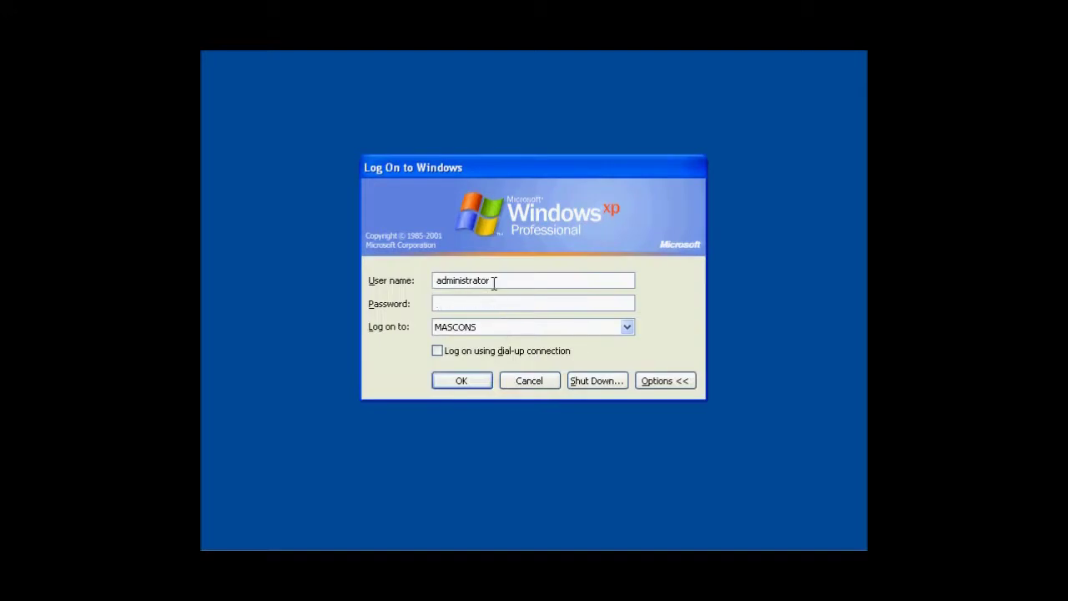
double_click(495, 280)
key("Tab")
type("**********")
left_click(448, 386)
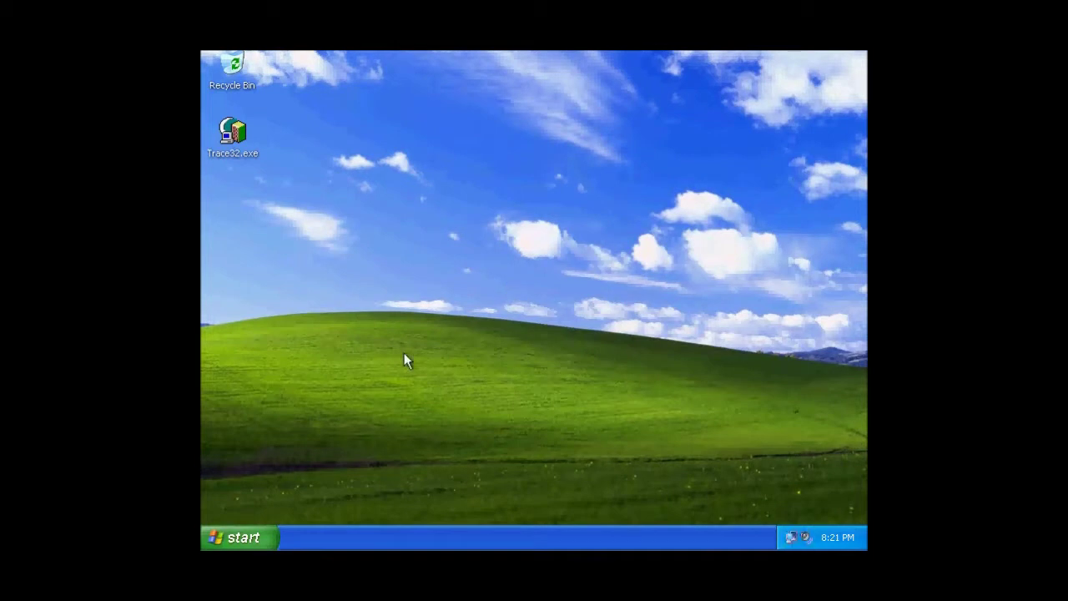
Log off the other user's session.
left_click(250, 534)
left_click(385, 502)
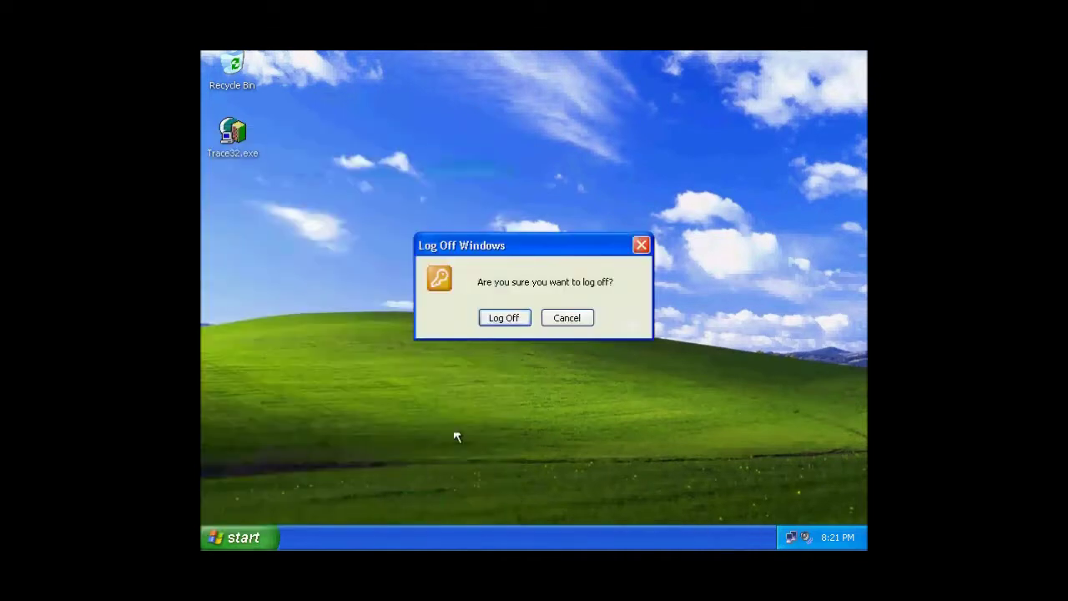
left_click(515, 324)
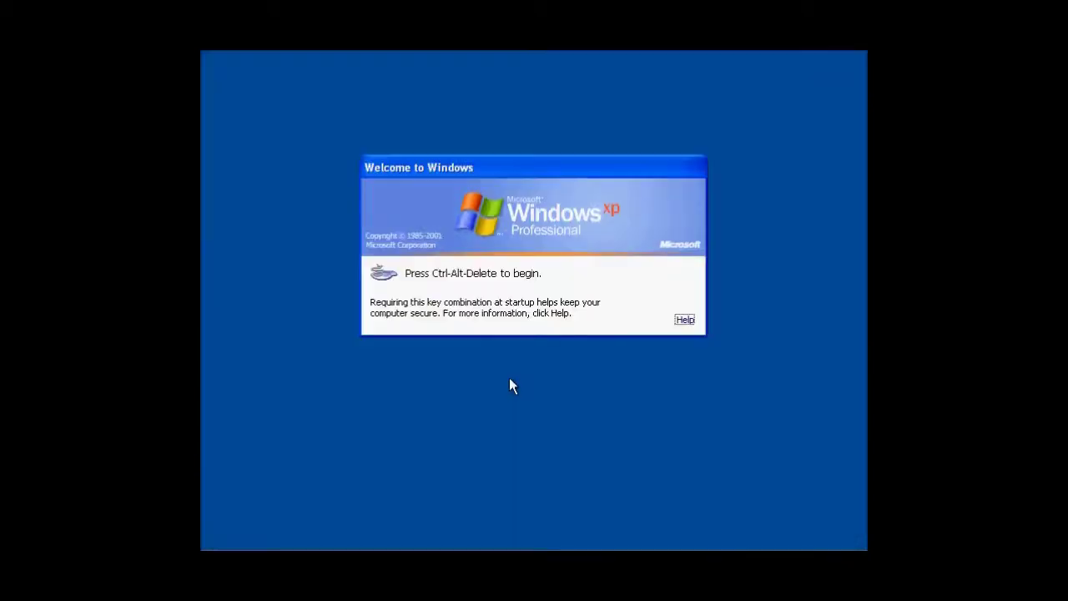
Log back on as administrator with its password.
key("ctrl+alt+Delete")
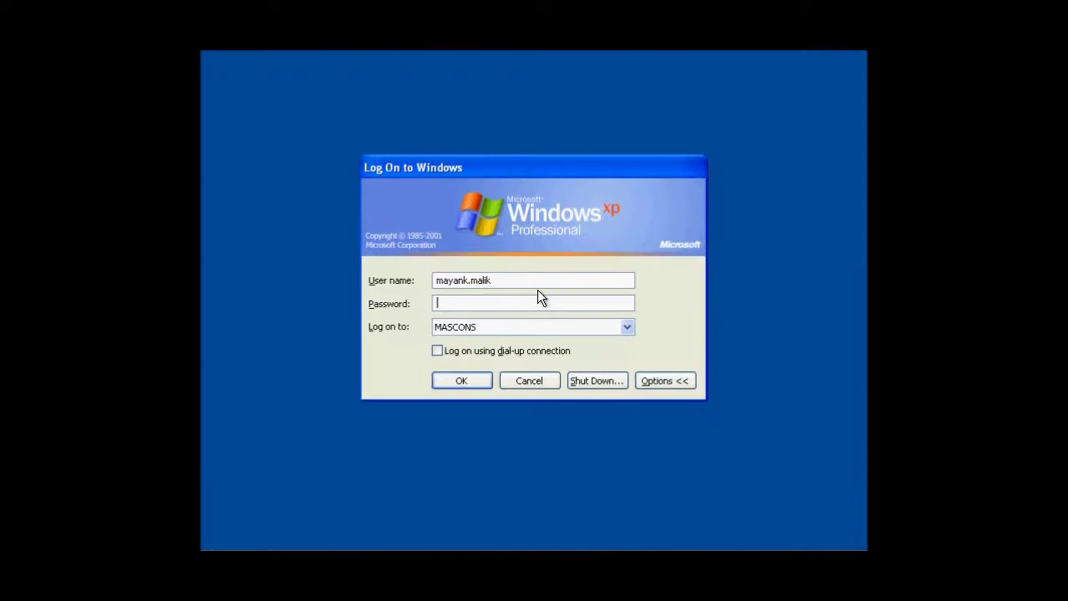
double_click(520, 281)
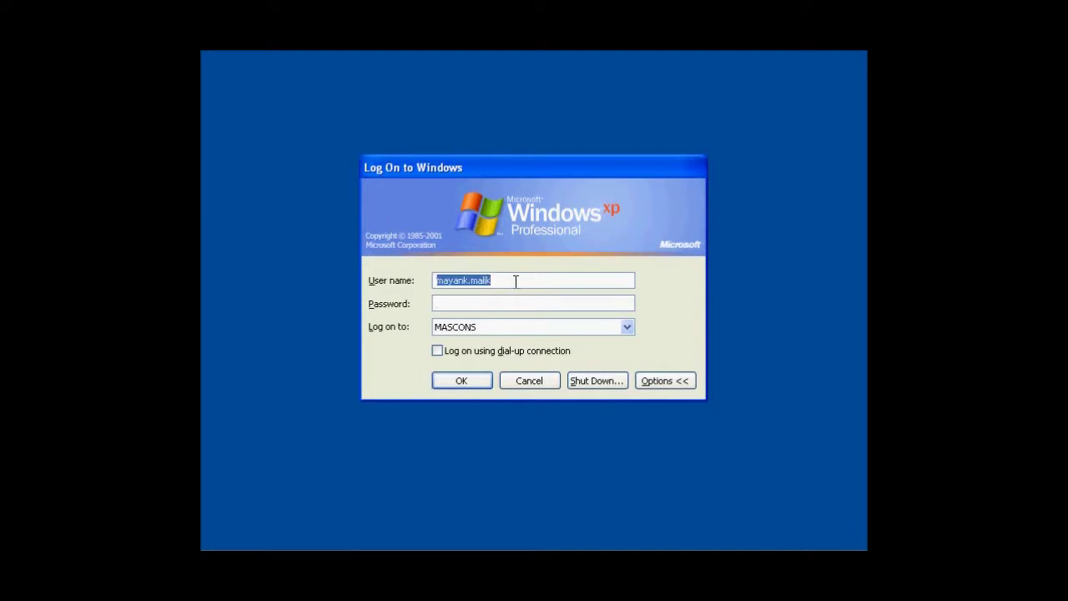
type("adminis")
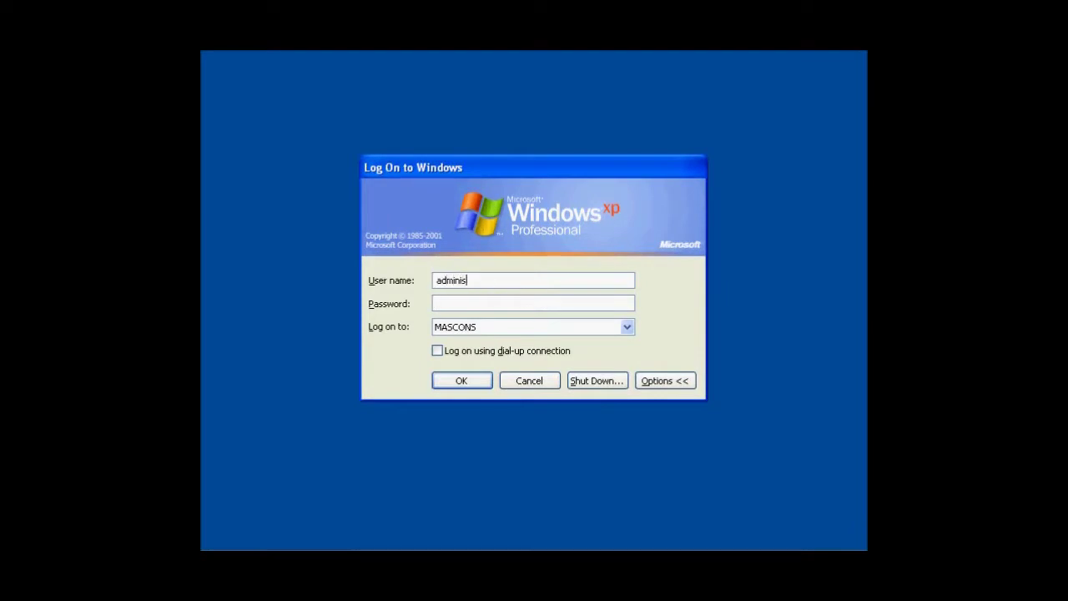
type("trator")
key("Tab")
type("••••••••••")
left_click(452, 380)
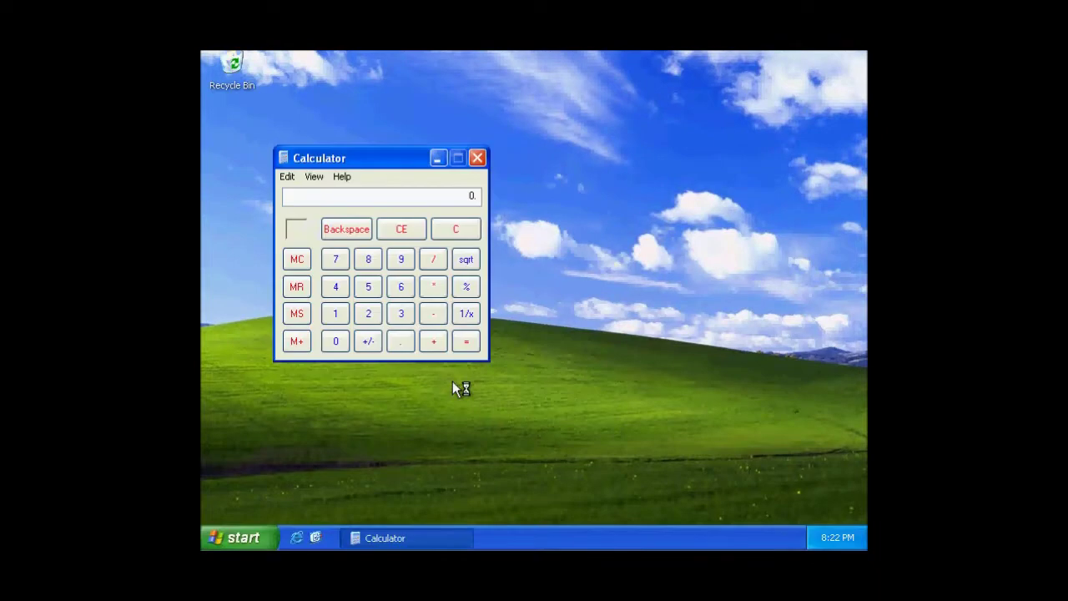
Close Calculator and bring up an empty Run dialog.
left_click(477, 158)
left_click(263, 537)
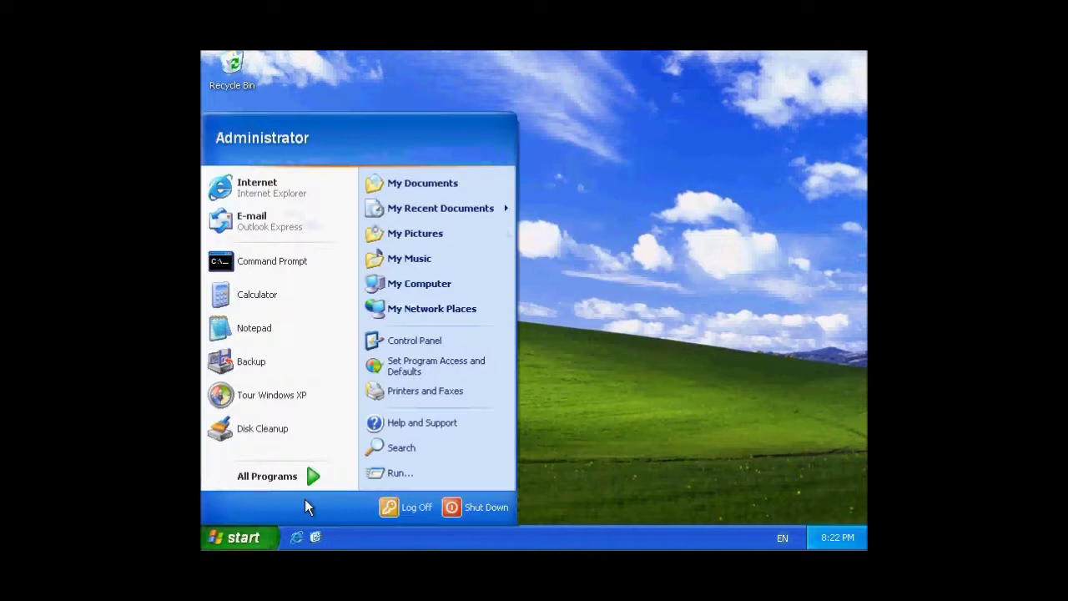
left_click(392, 474)
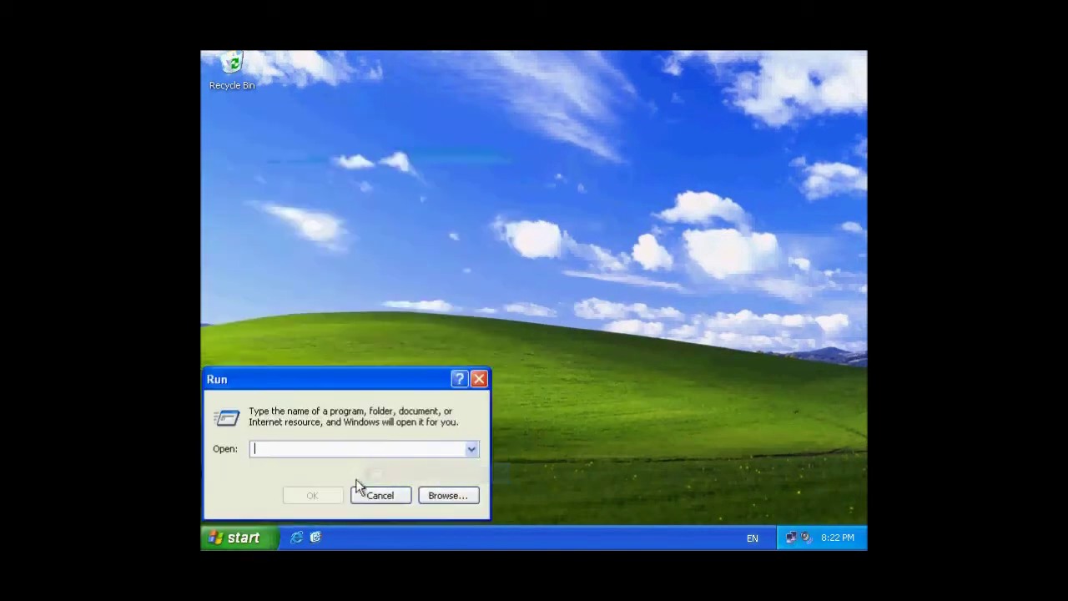
left_click(470, 450)
left_click(468, 451)
Run %ALLusersprofile%\Start Menu\Programs\Startup, completed via autocomplete, to open that folder.
type("%")
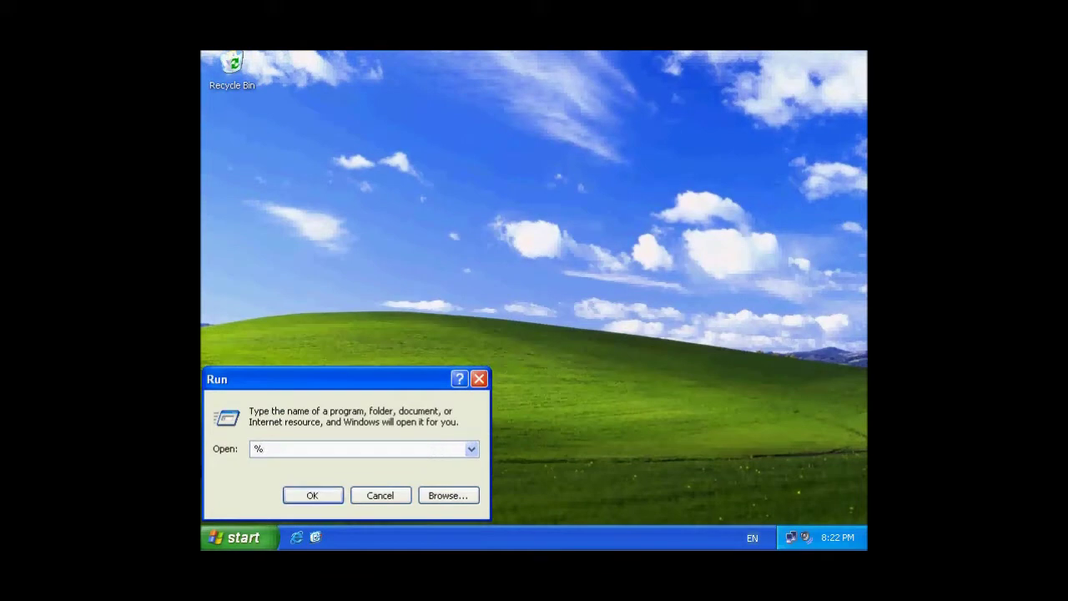
type("ap")
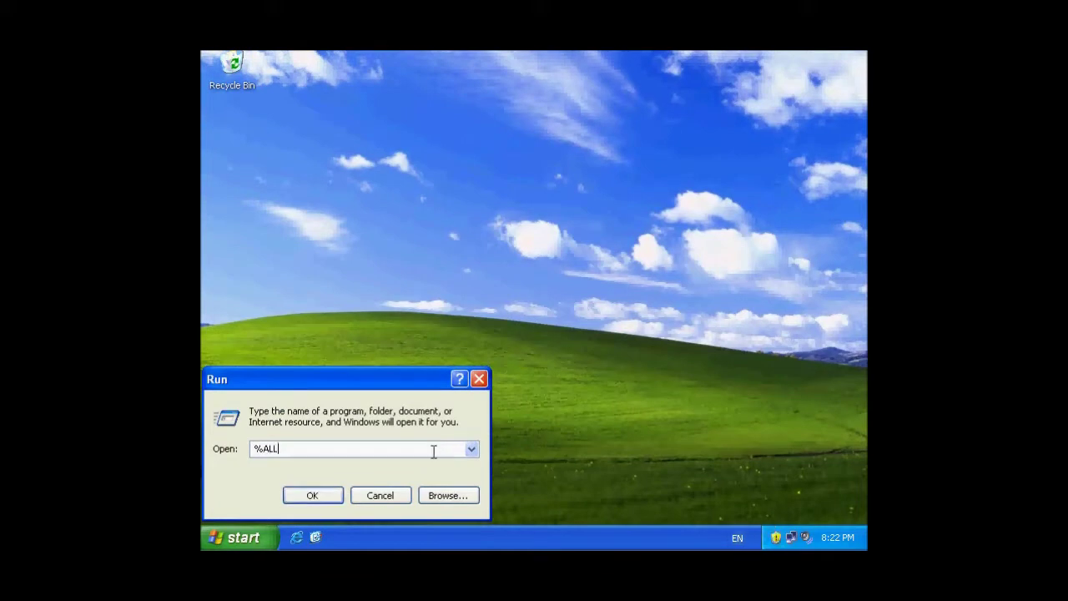
key("BackSpace")
key("BackSpace")
type("ALLusersprofile%\\")
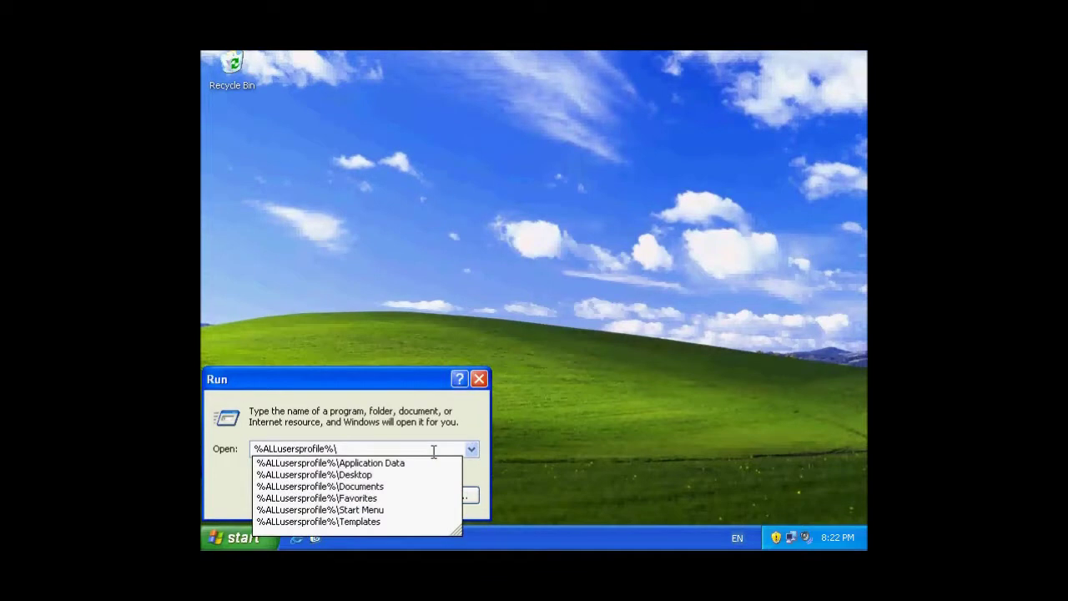
key("Down")
key("Down")
key("Down")
key("Down")
key("Down")
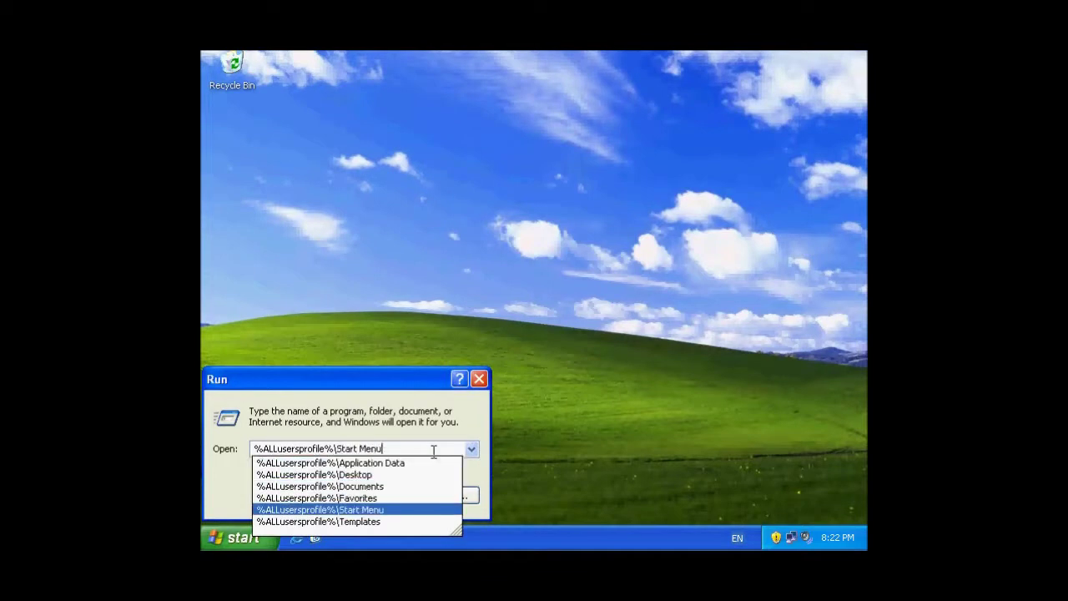
type("\\")
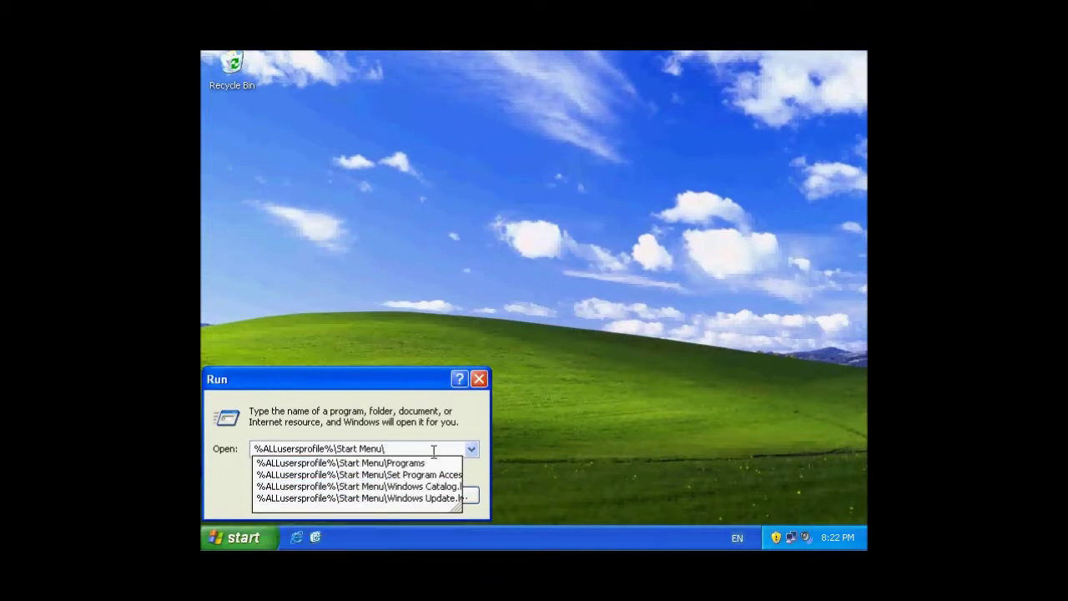
key("Down")
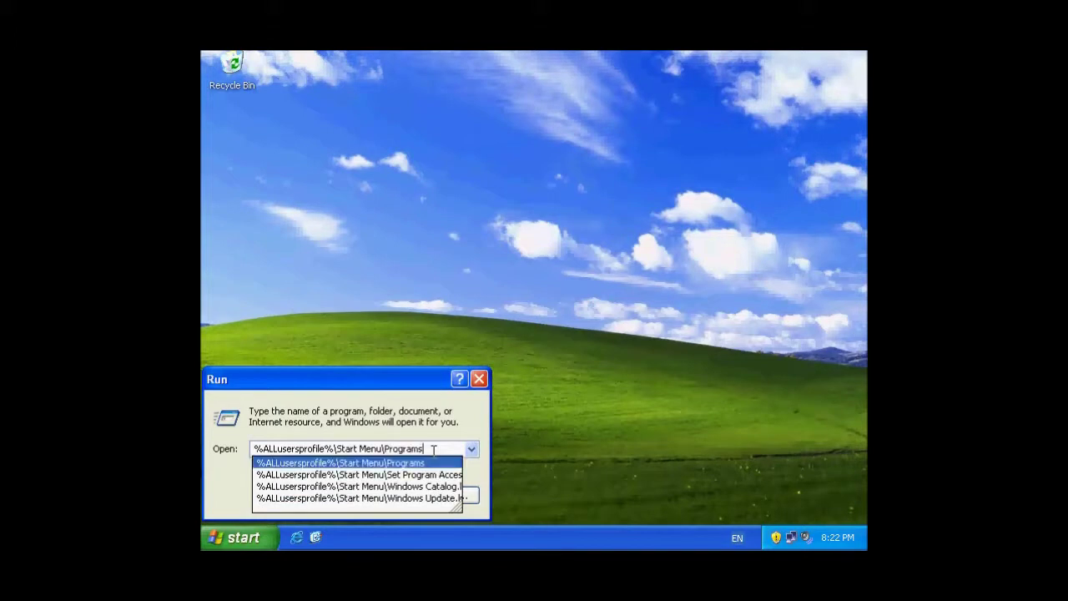
type("\\")
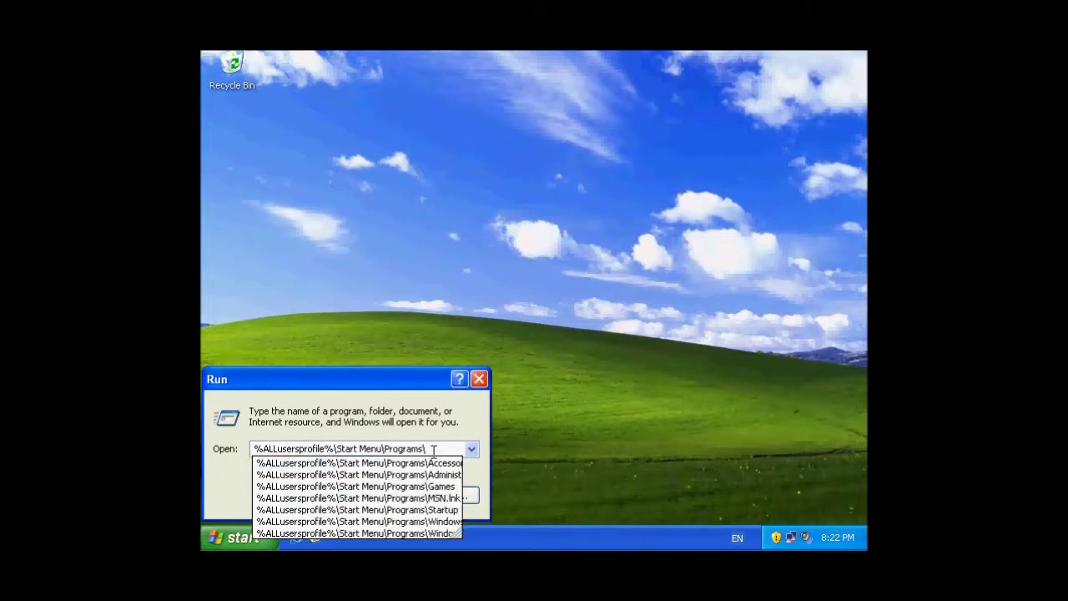
type("Sta")
key("Down")
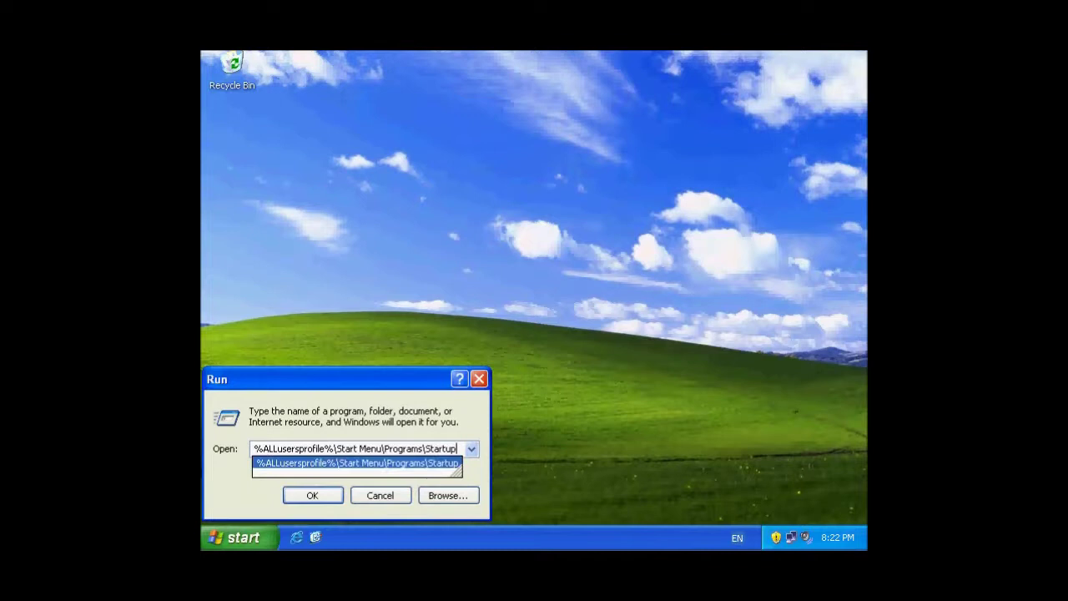
left_click(305, 500)
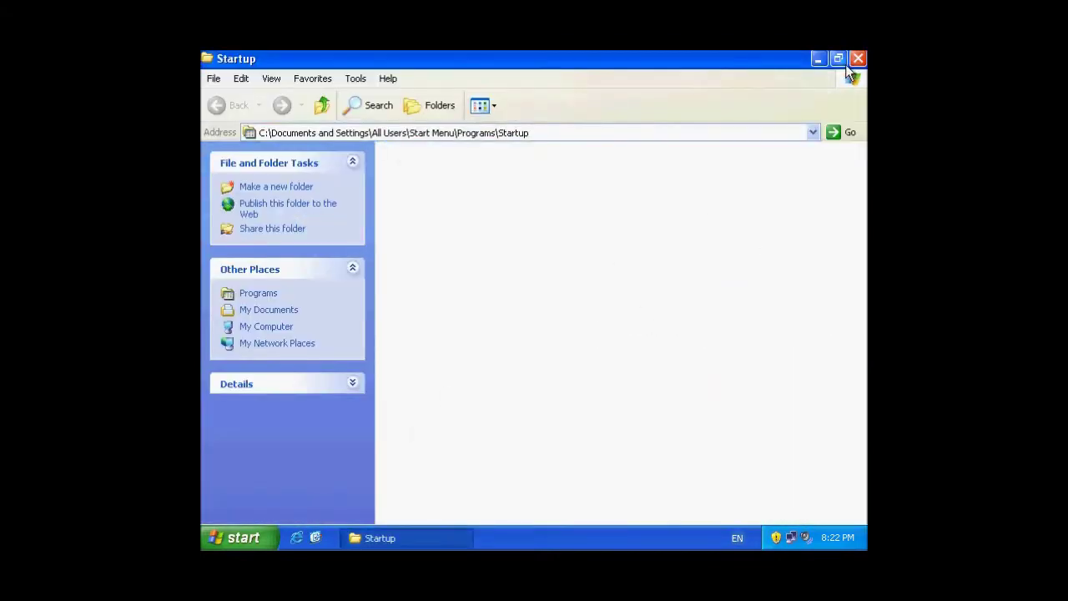
Move the All Users Startup window aside and try running the user's Startup path, dismissing the cannot-find error.
left_click(838, 58)
left_click_drag(588, 162, 639, 158)
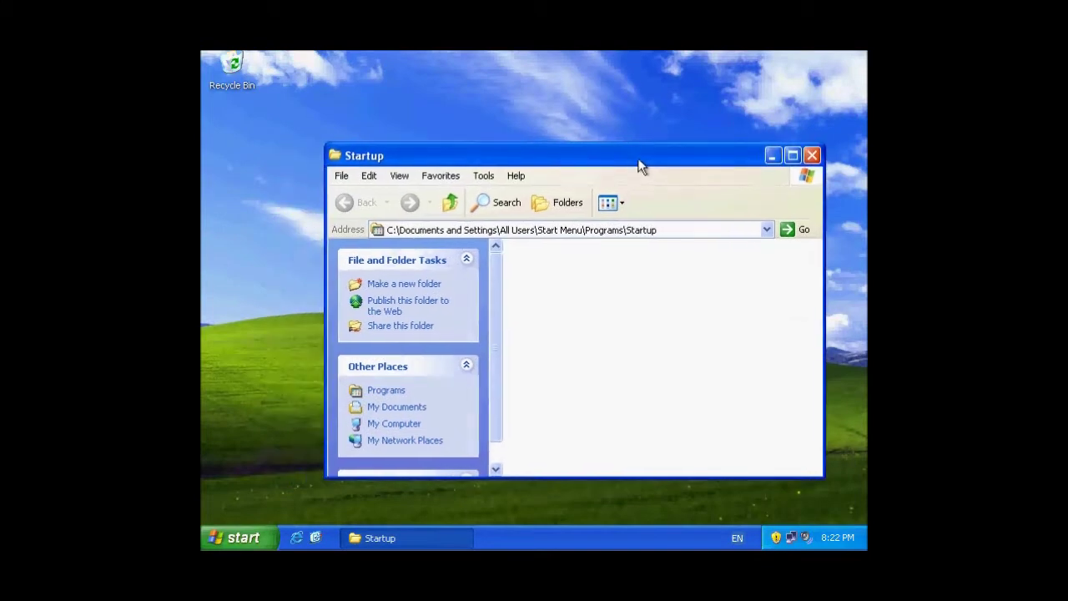
left_click(241, 538)
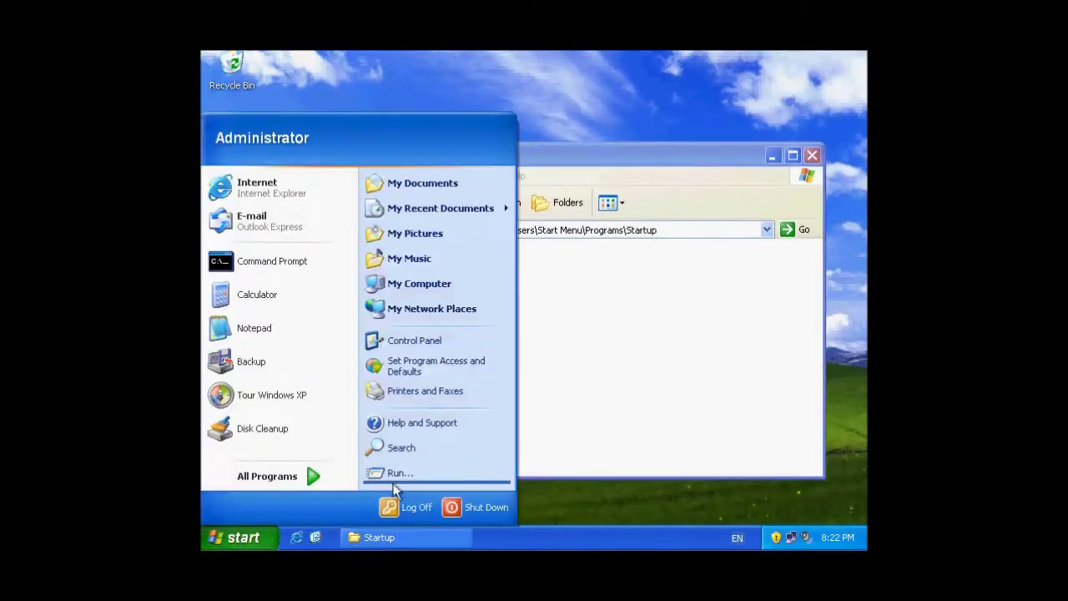
left_click(403, 477)
left_click(278, 449)
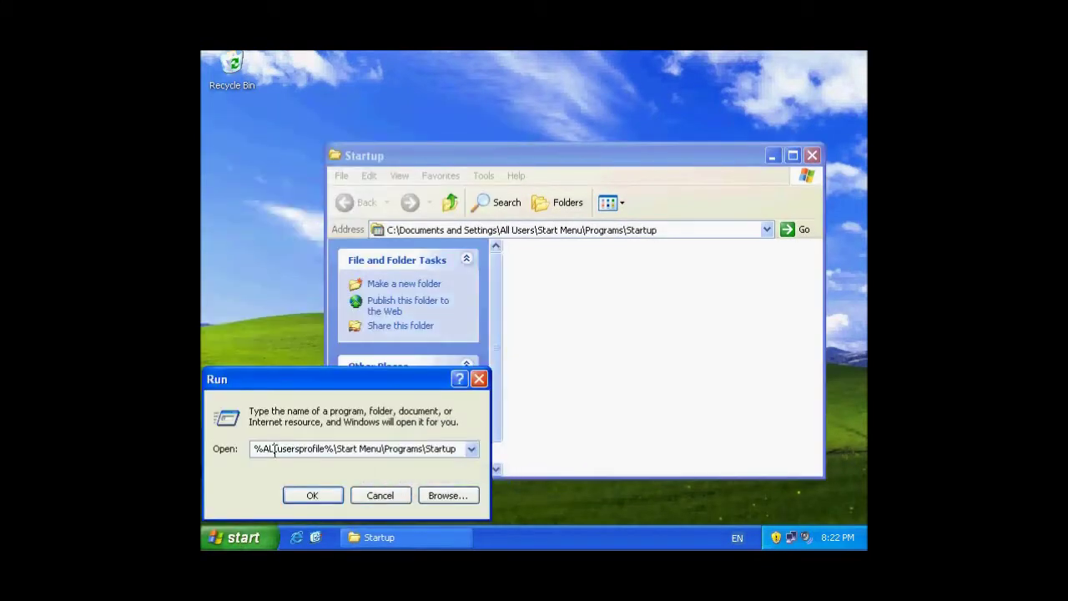
key("BackSpace")
key("BackSpace")
key("BackSpace")
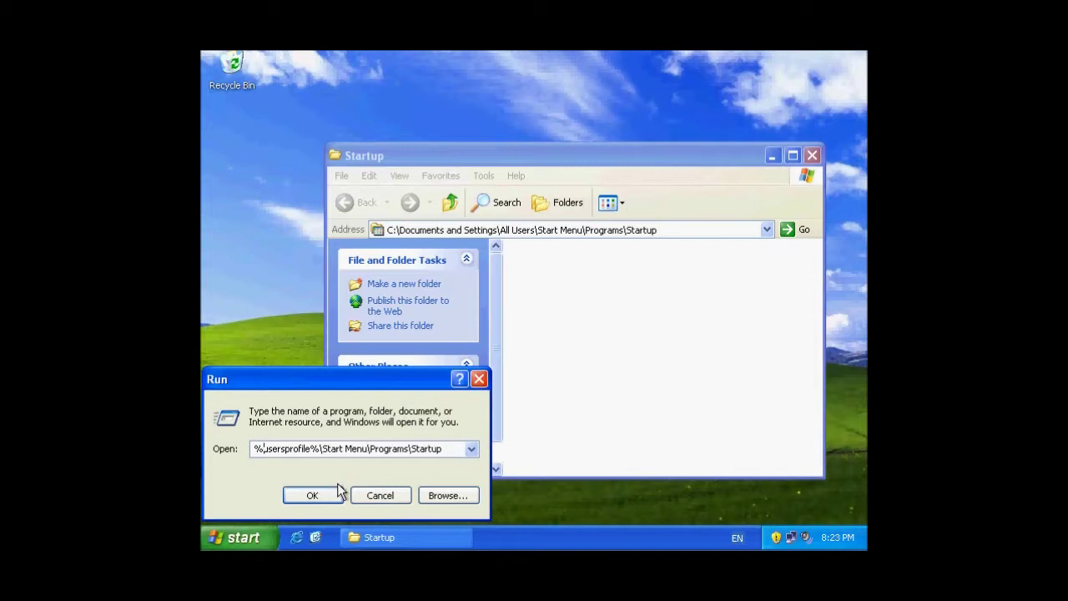
left_click(312, 494)
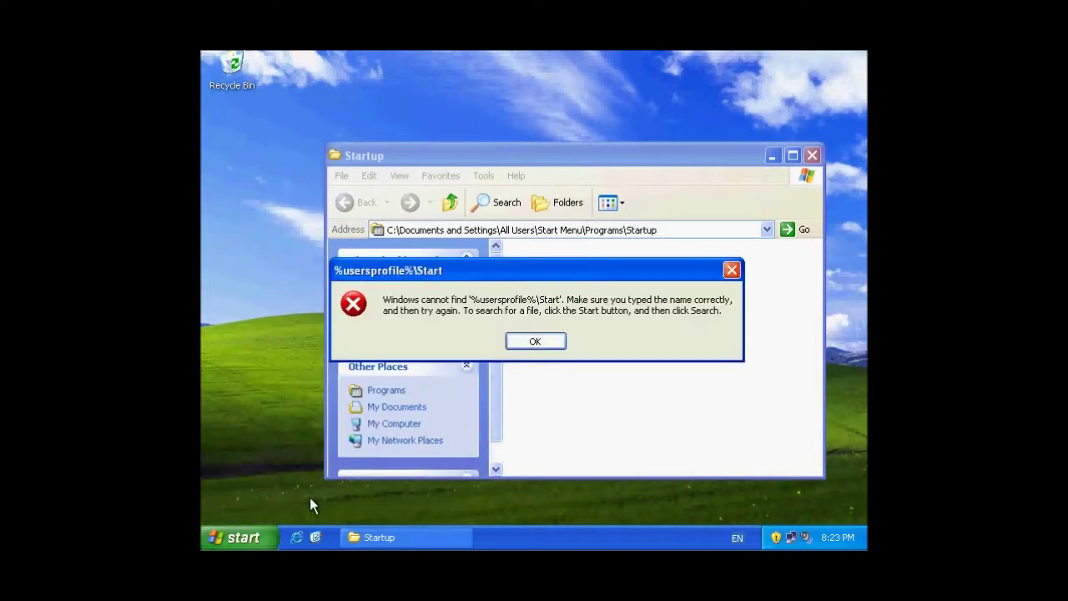
left_click(528, 341)
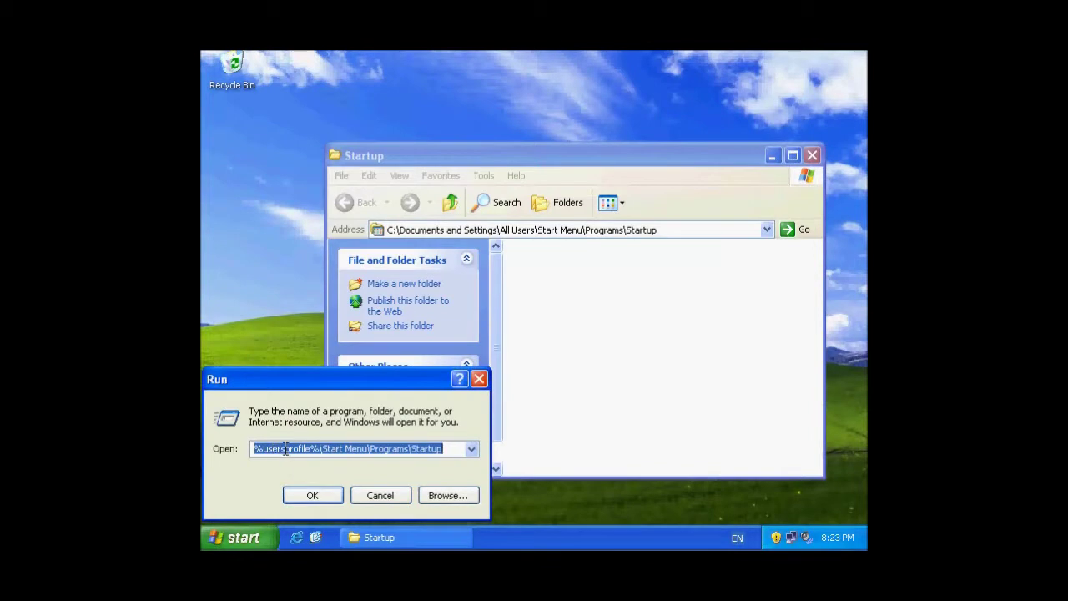
Correct the path to %userprofile%\Start Menu\Programs\Startup and open that folder.
left_click(286, 449)
key("BackSpace")
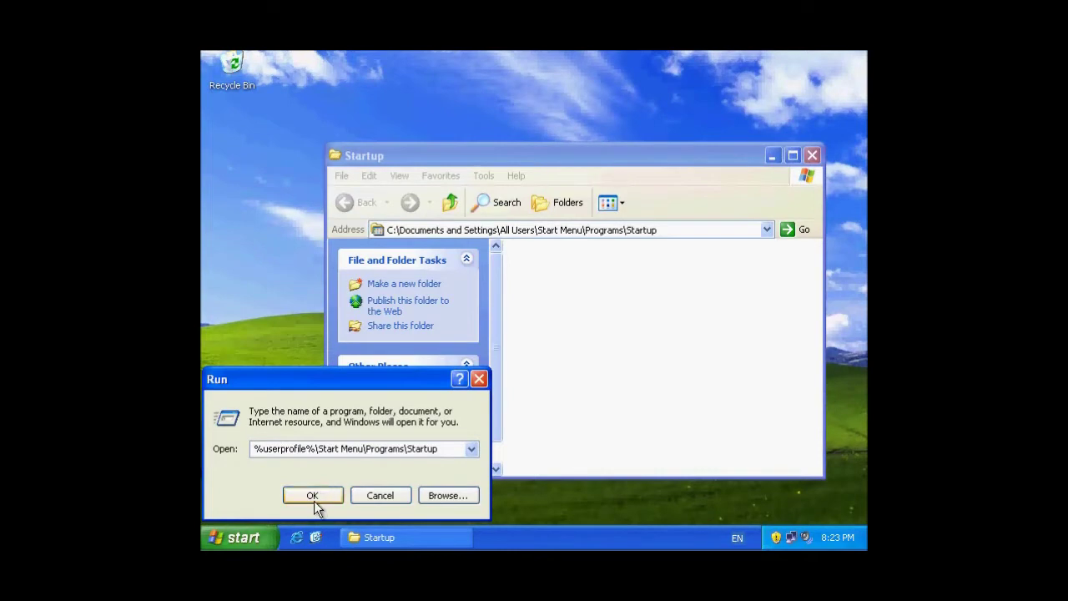
left_click(313, 501)
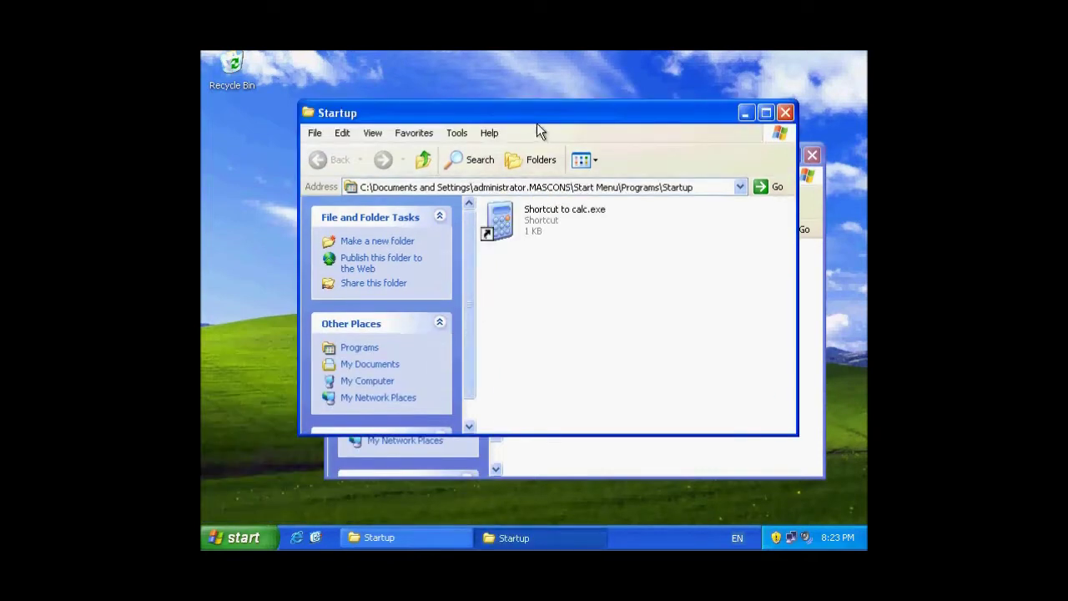
Drag Shortcut to calc.exe into the All Users Startup folder, then close both Startup windows.
left_click_drag(536, 122, 554, 371)
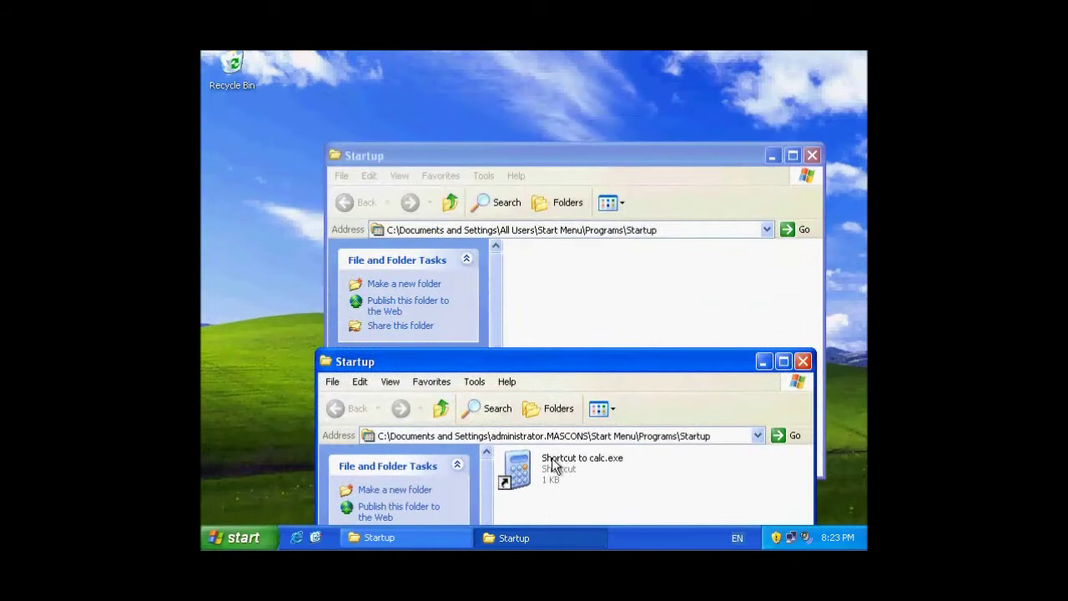
left_click_drag(553, 465, 583, 304)
left_click(568, 500)
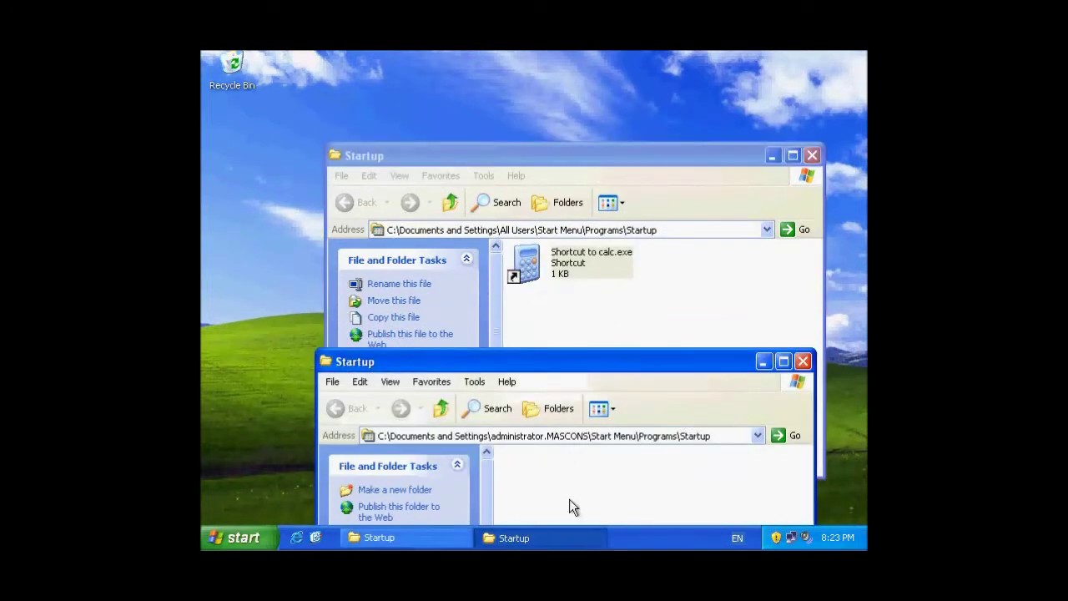
left_click(802, 362)
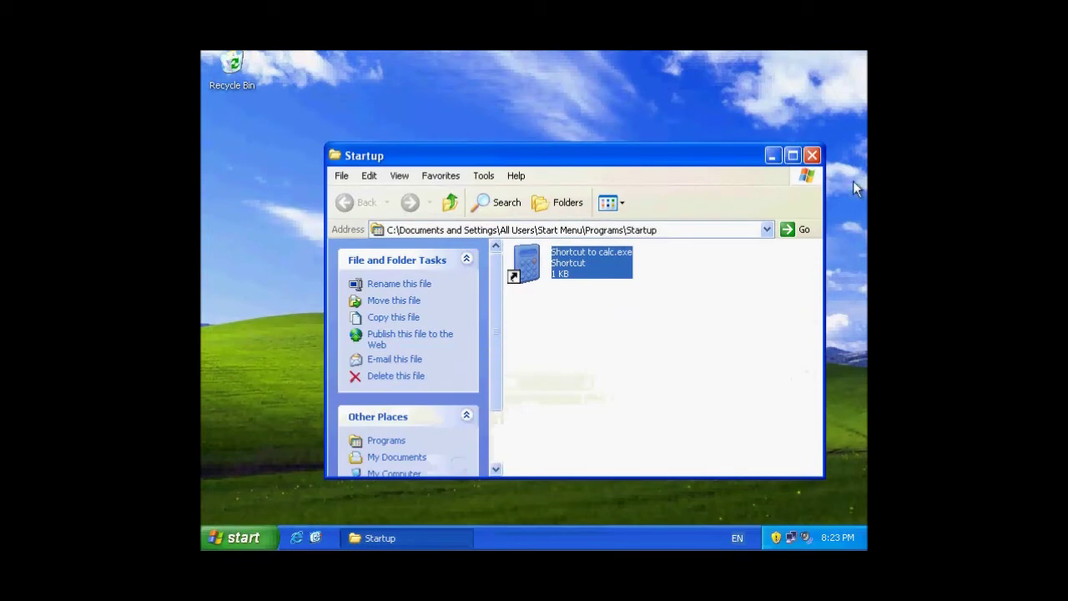
left_click(812, 155)
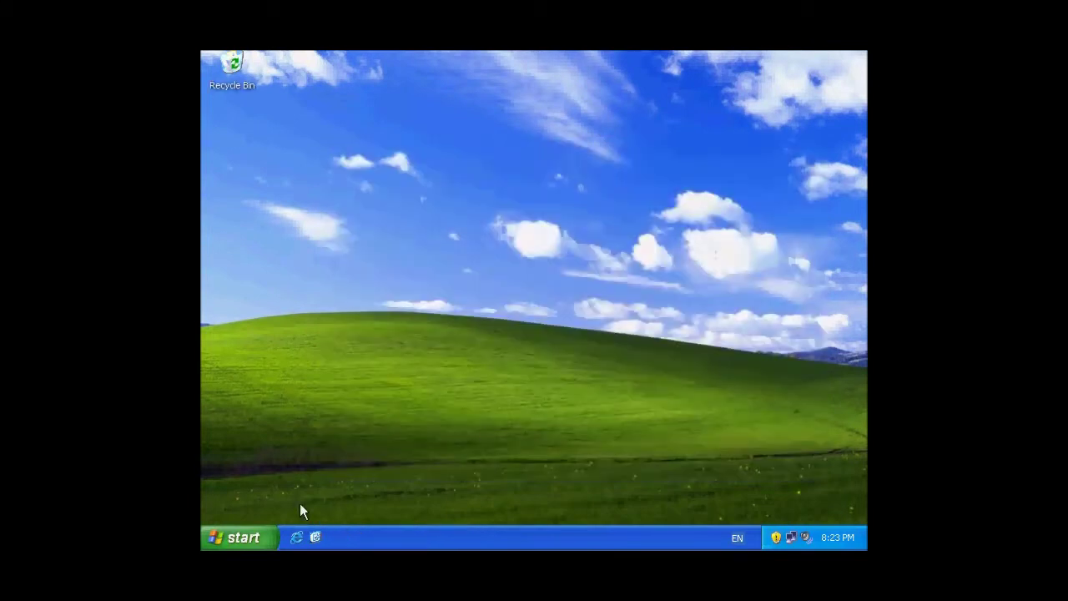
Log off the administrator session.
left_click(267, 538)
left_click(397, 501)
left_click(505, 314)
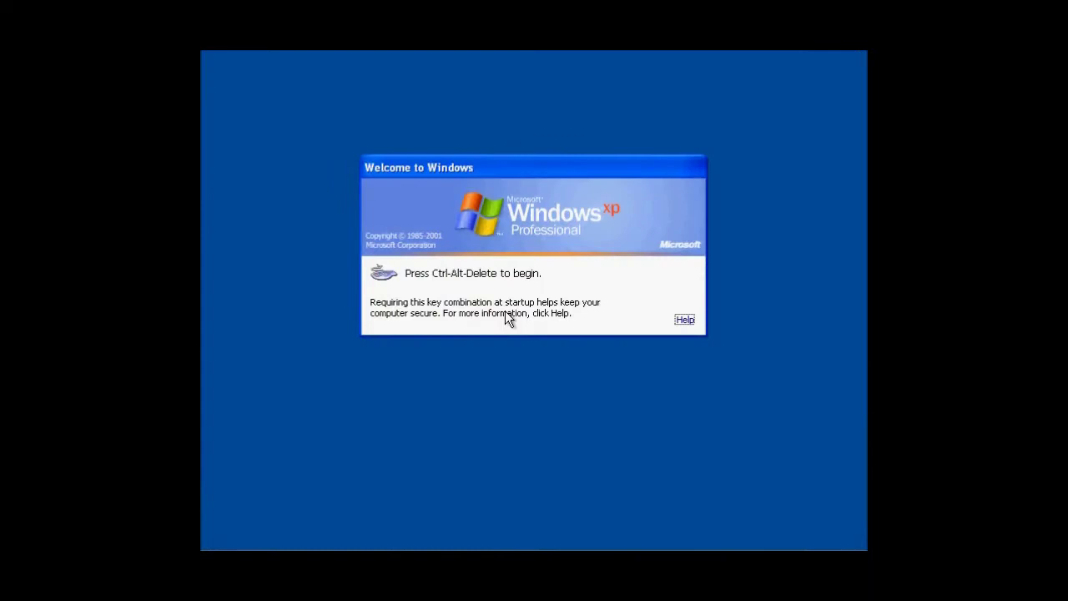
Log on with the other user's account name and password.
key("ctrl+alt+Delete")
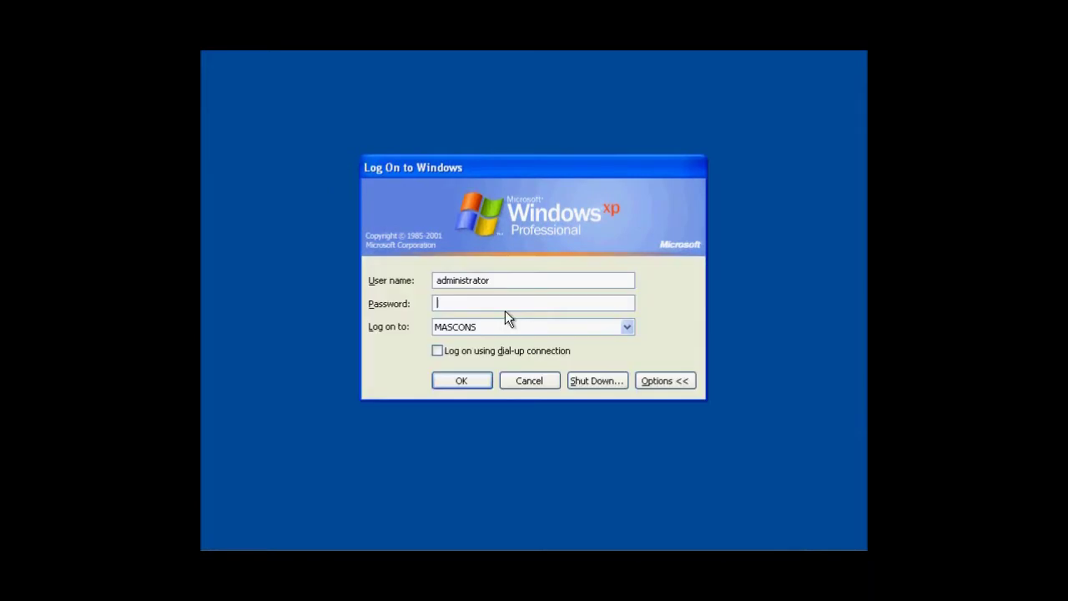
double_click(501, 281)
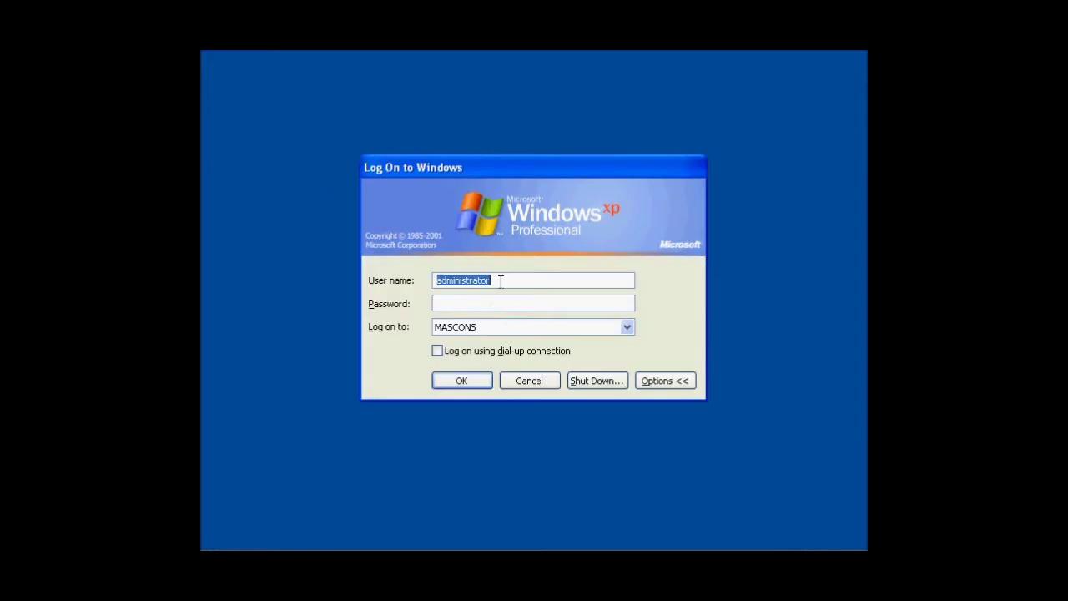
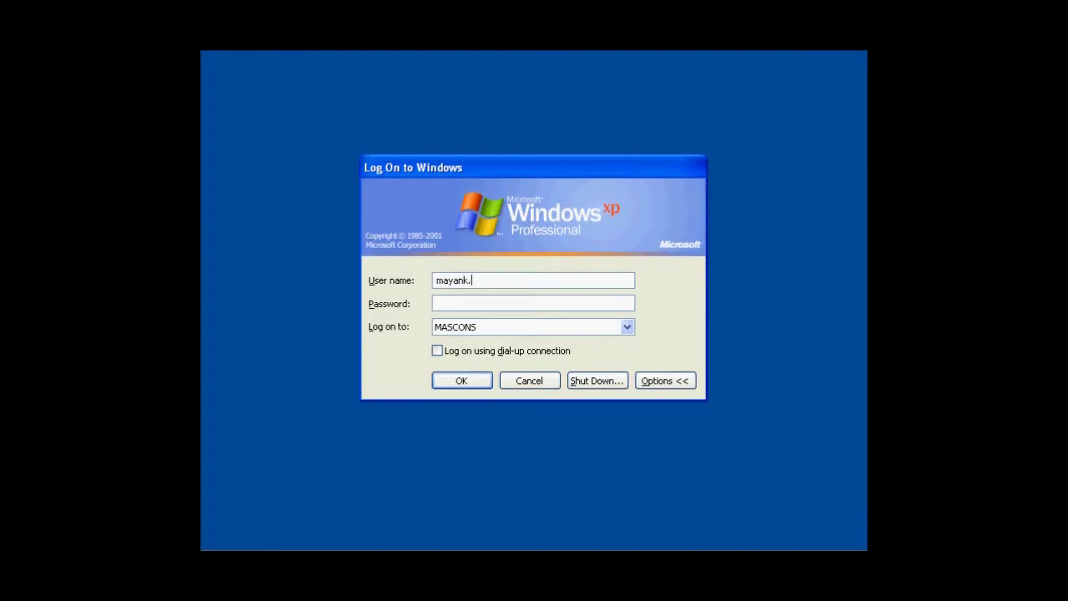
left_click(442, 302)
type("••••••••••")
left_click(471, 384)
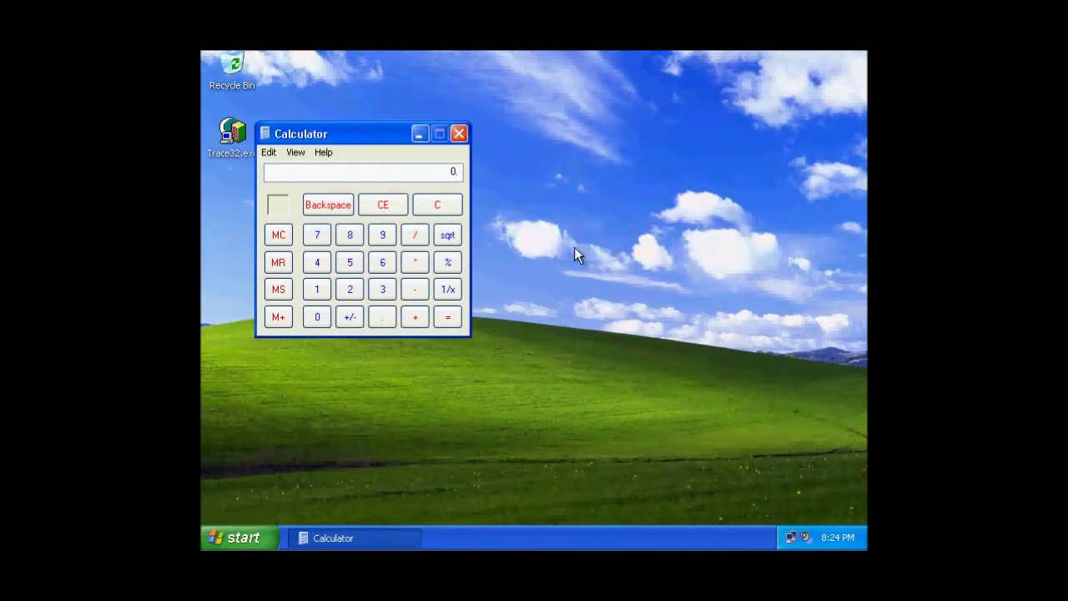
Clear the Calculator display with C, then close the auto-launched Calculator window.
left_click(430, 209)
left_click(459, 135)
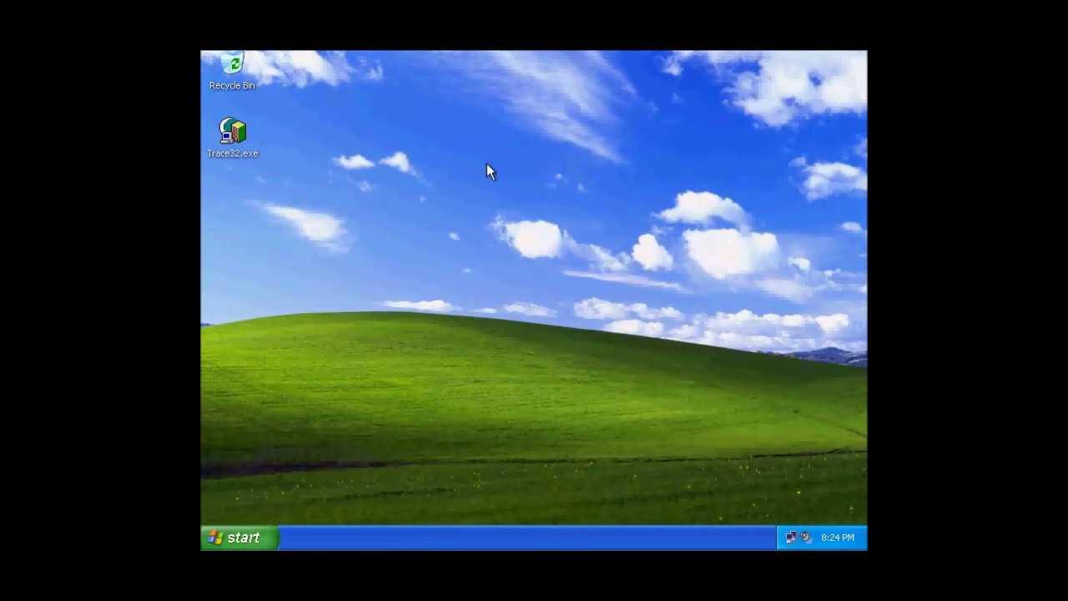